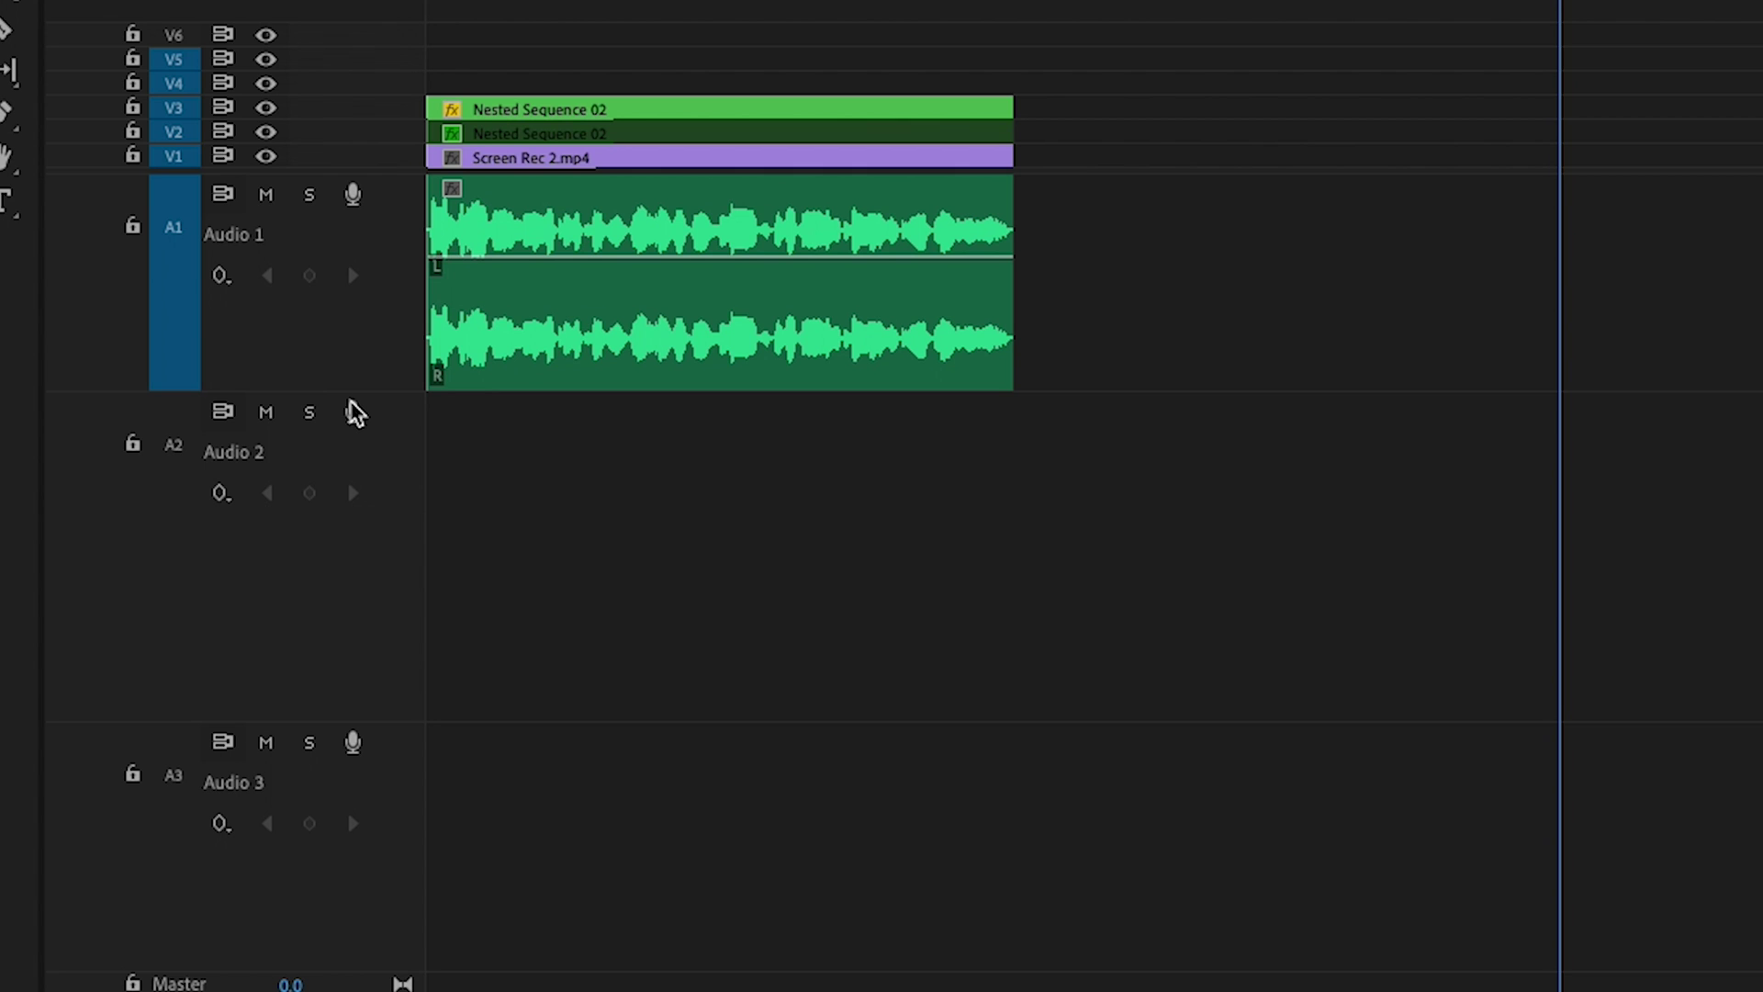
# Step: Record a short voice-over take onto Audio 2 with its record mic, stopping with Space
pyautogui.click(689, 476)
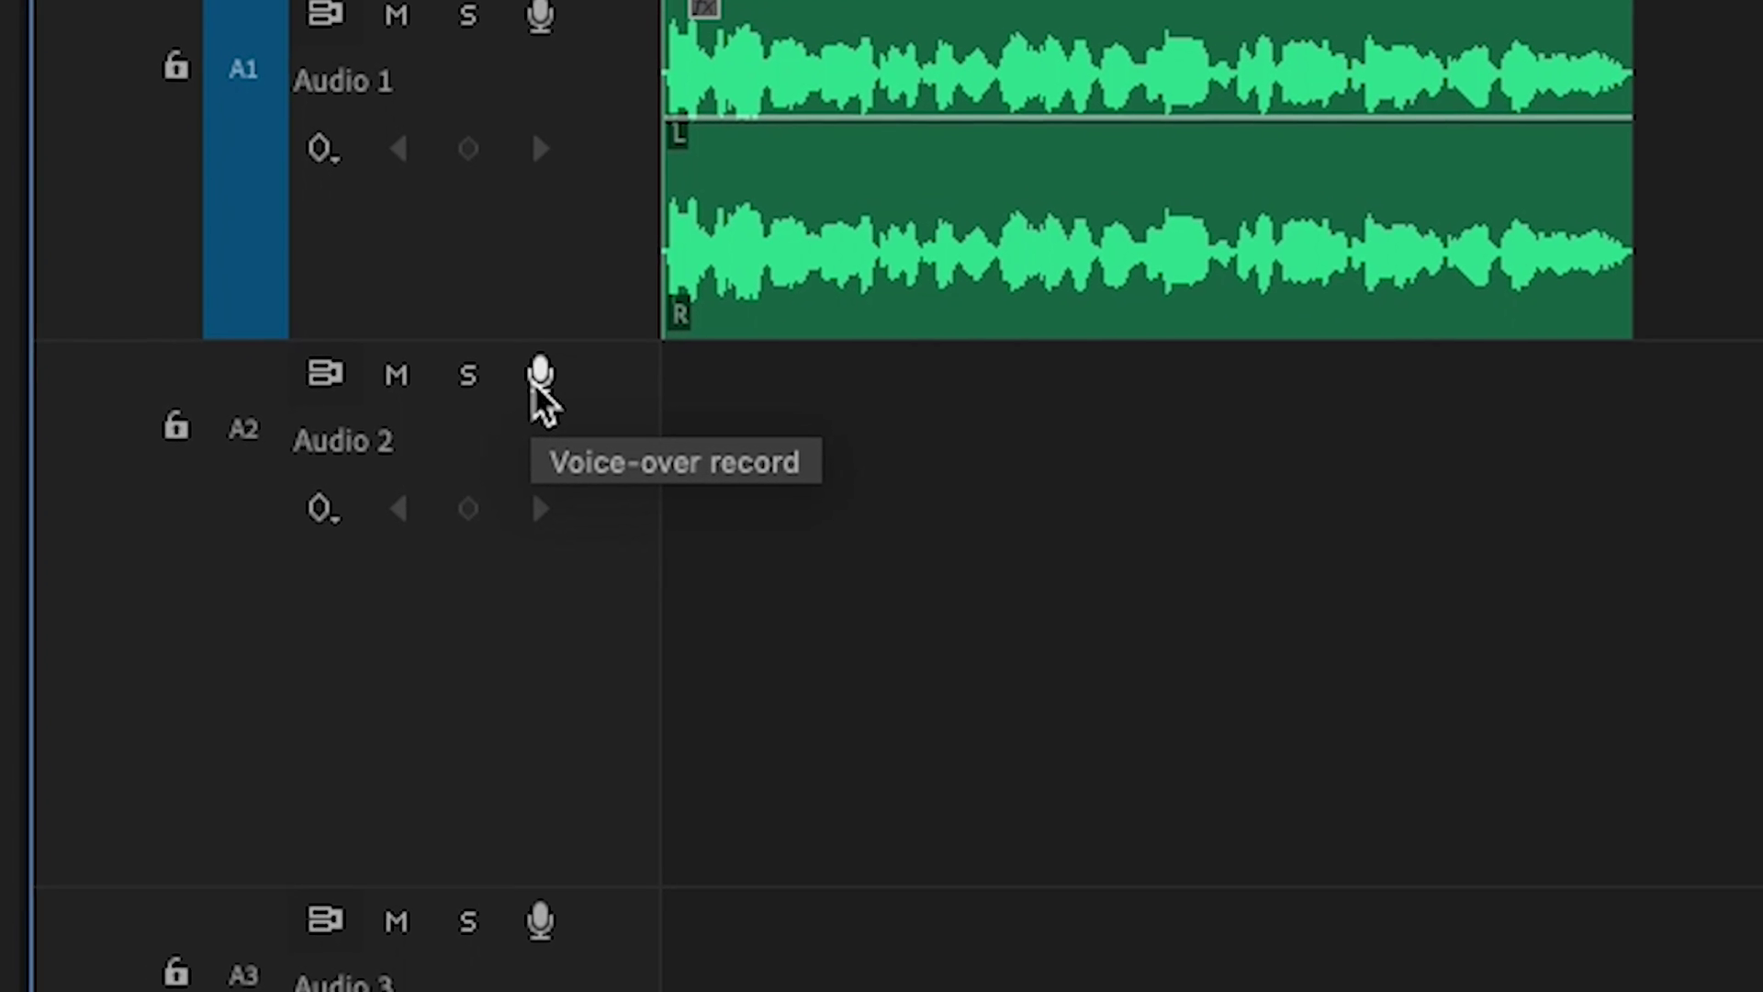
pyautogui.click(610, 363)
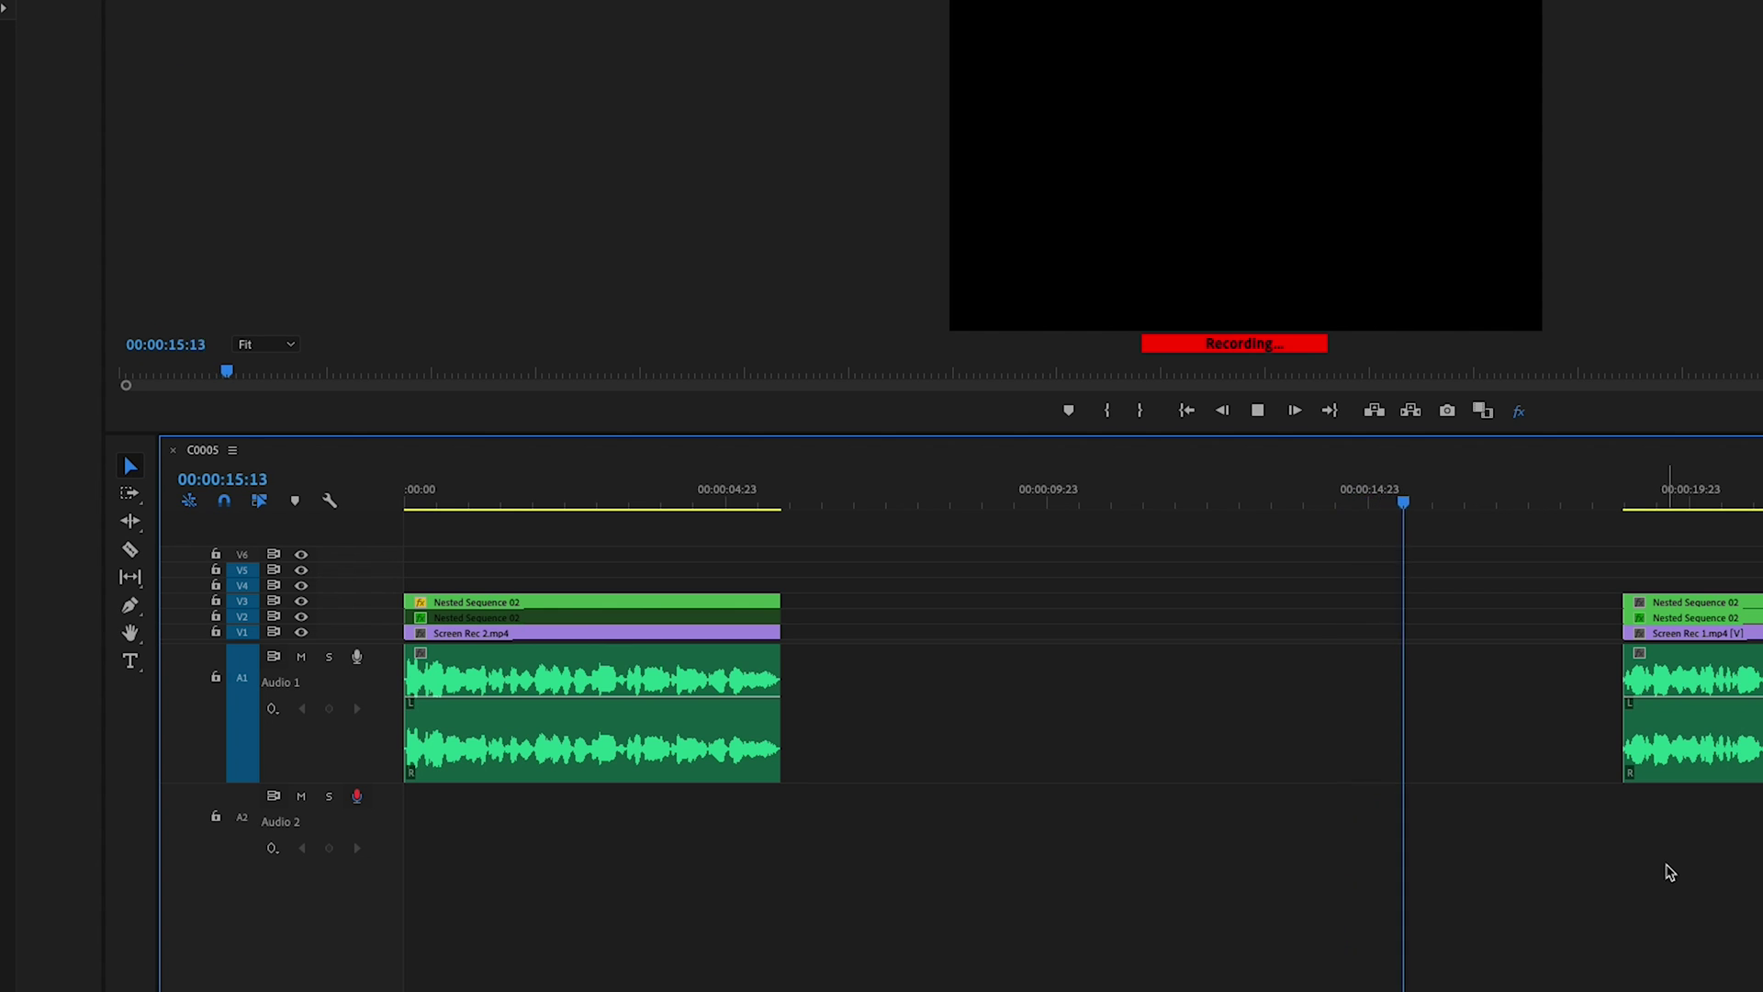
pyautogui.press('space')
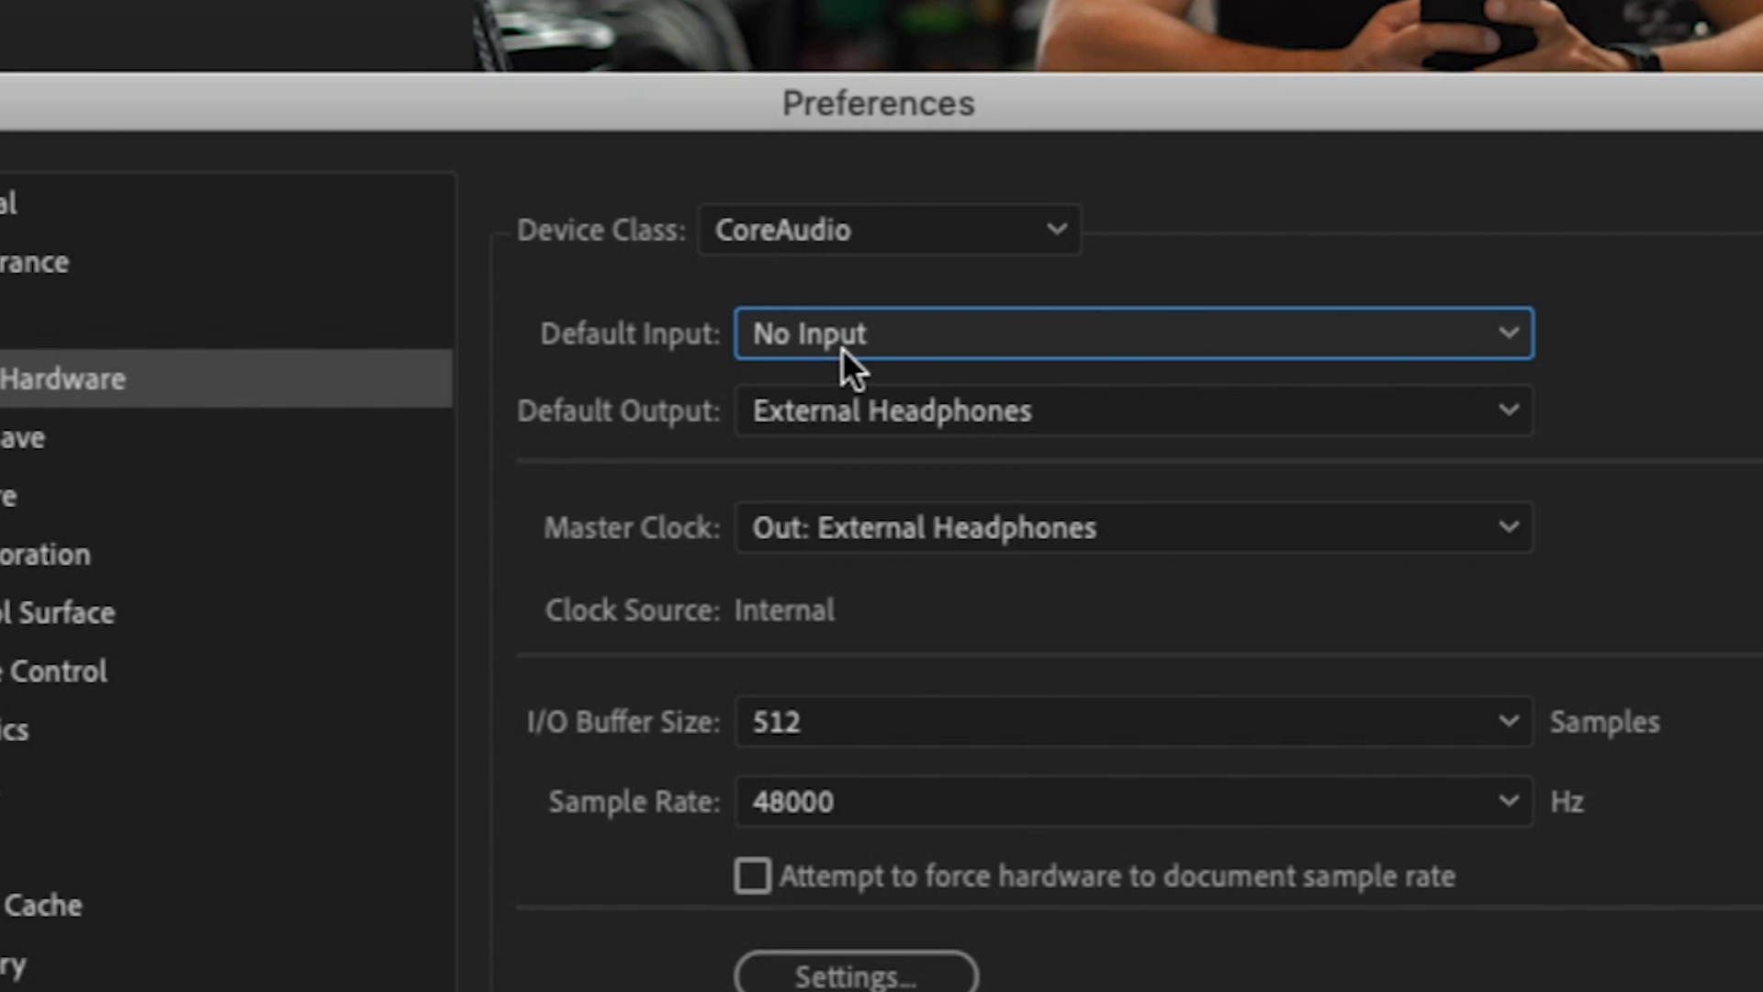
# Step: Make H6 the default input and Audio 2's voice-over source with countdown cues off, then record
pyautogui.click(841, 349)
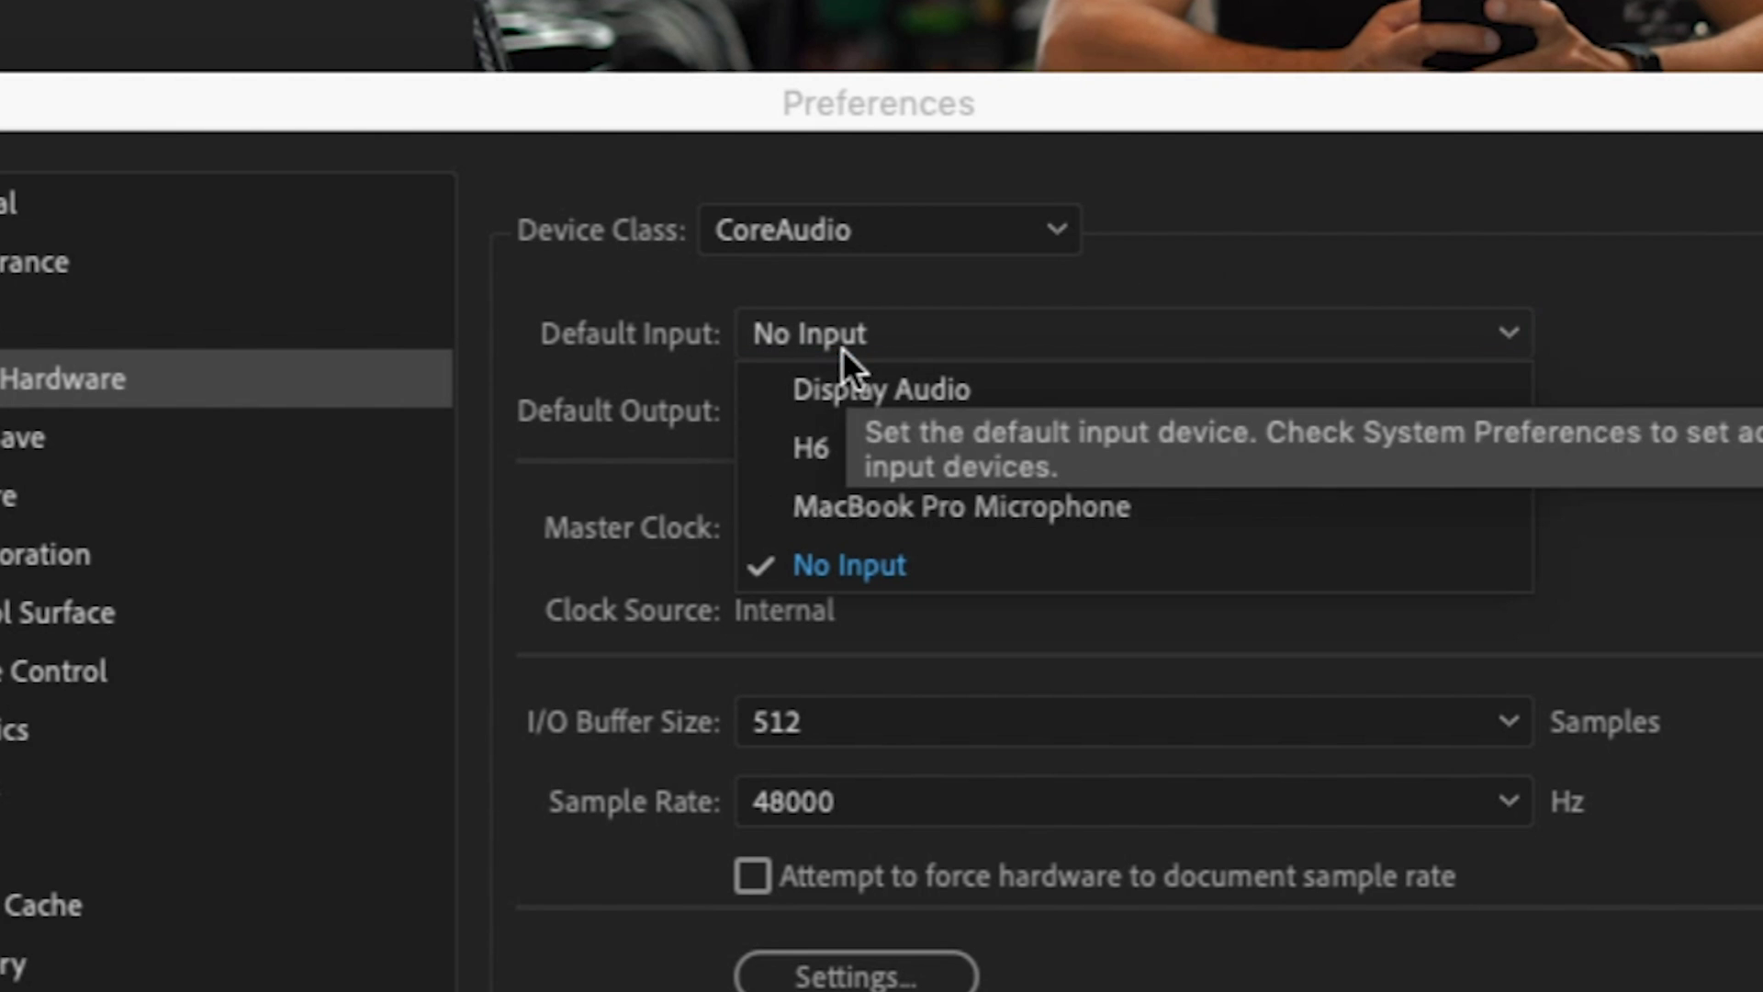
pyautogui.click(863, 444)
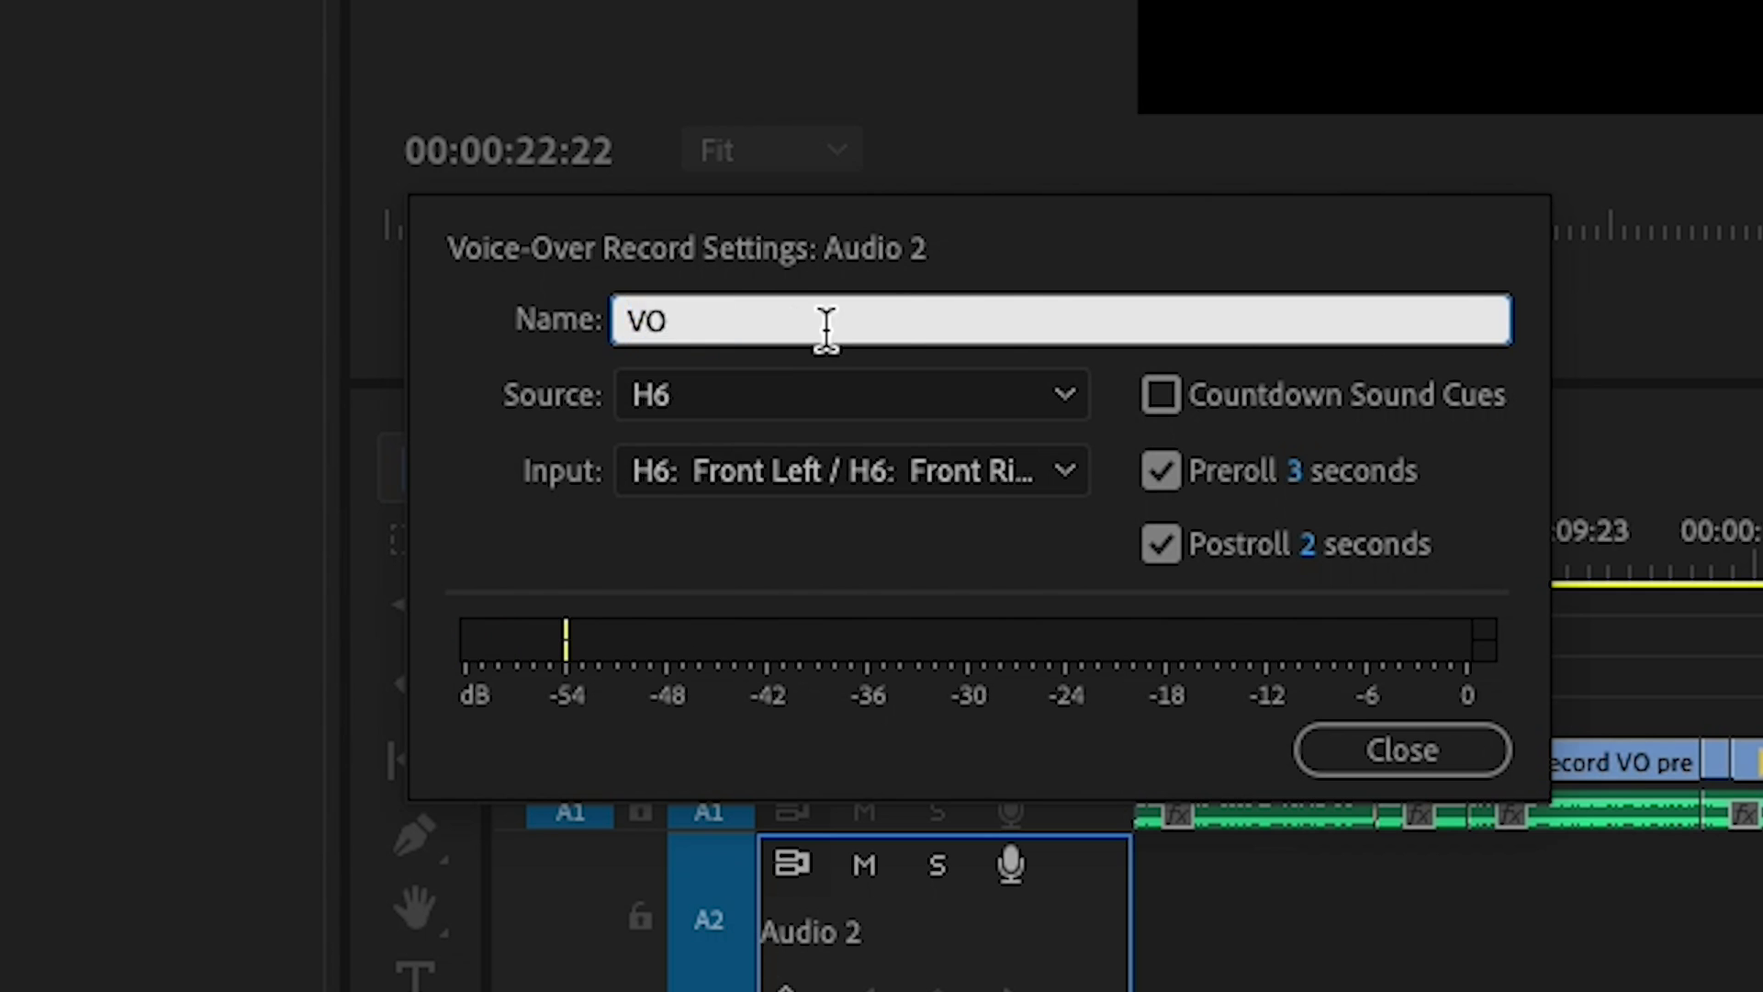
pyautogui.click(1063, 395)
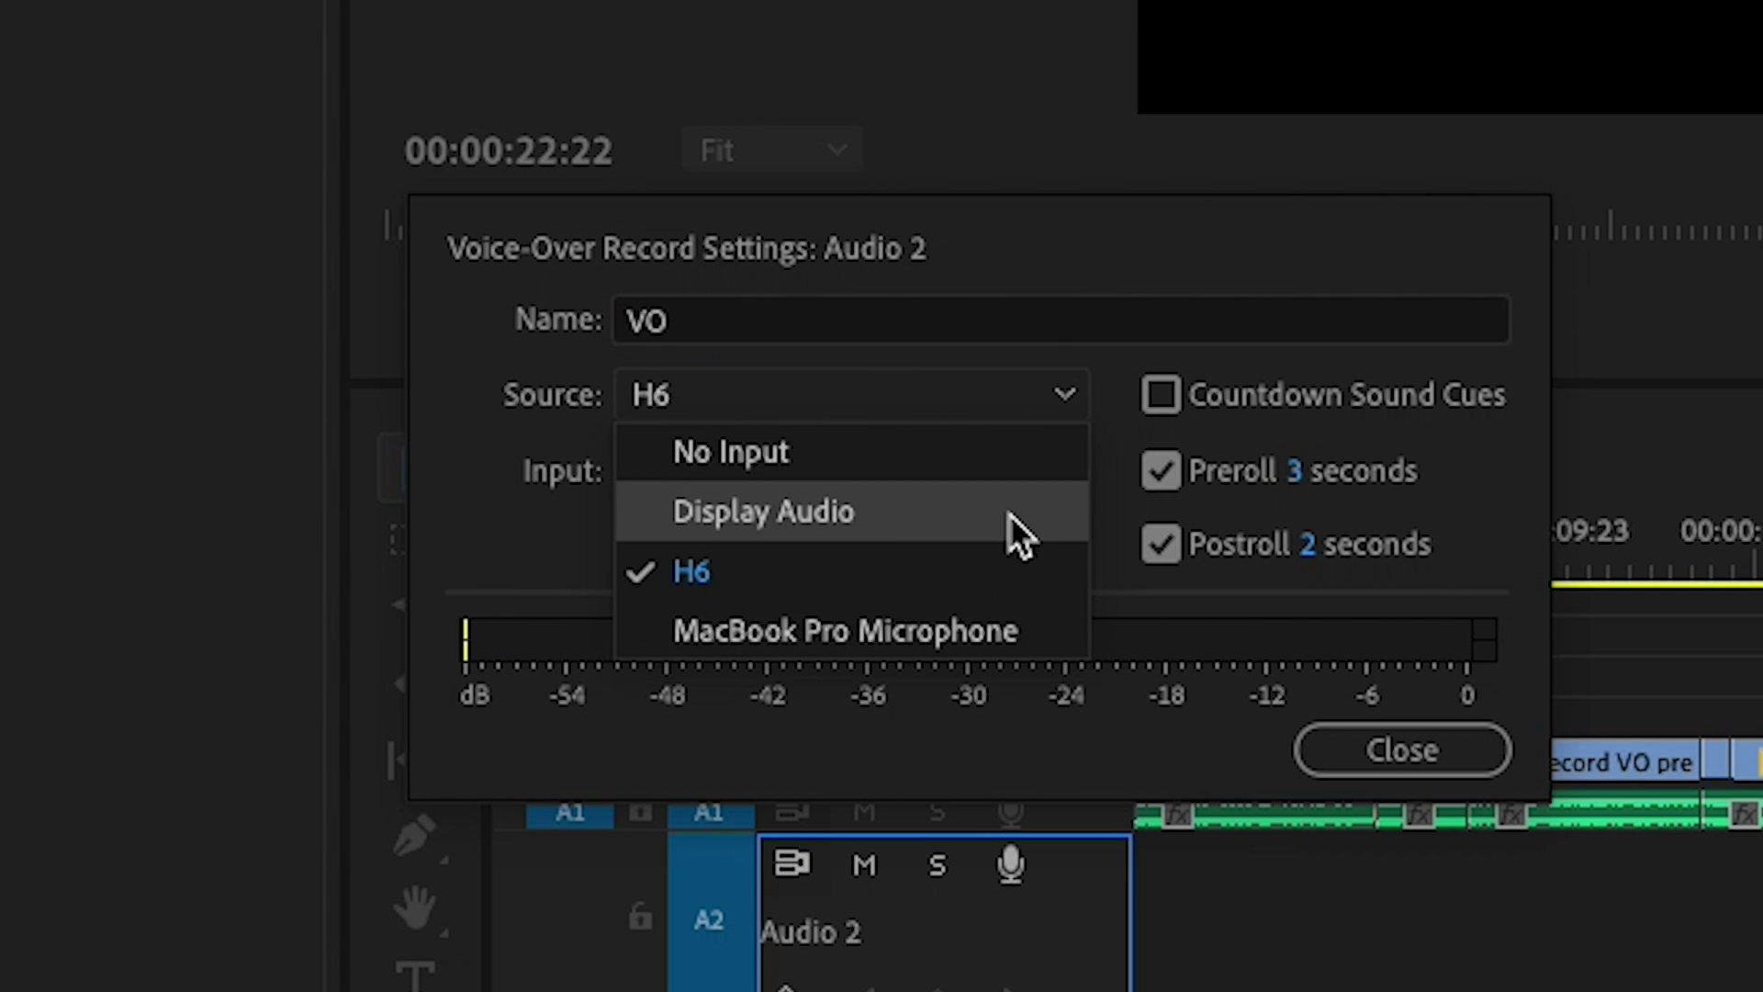
pyautogui.click(1020, 570)
pyautogui.click(1062, 470)
pyautogui.click(1038, 551)
pyautogui.click(1161, 397)
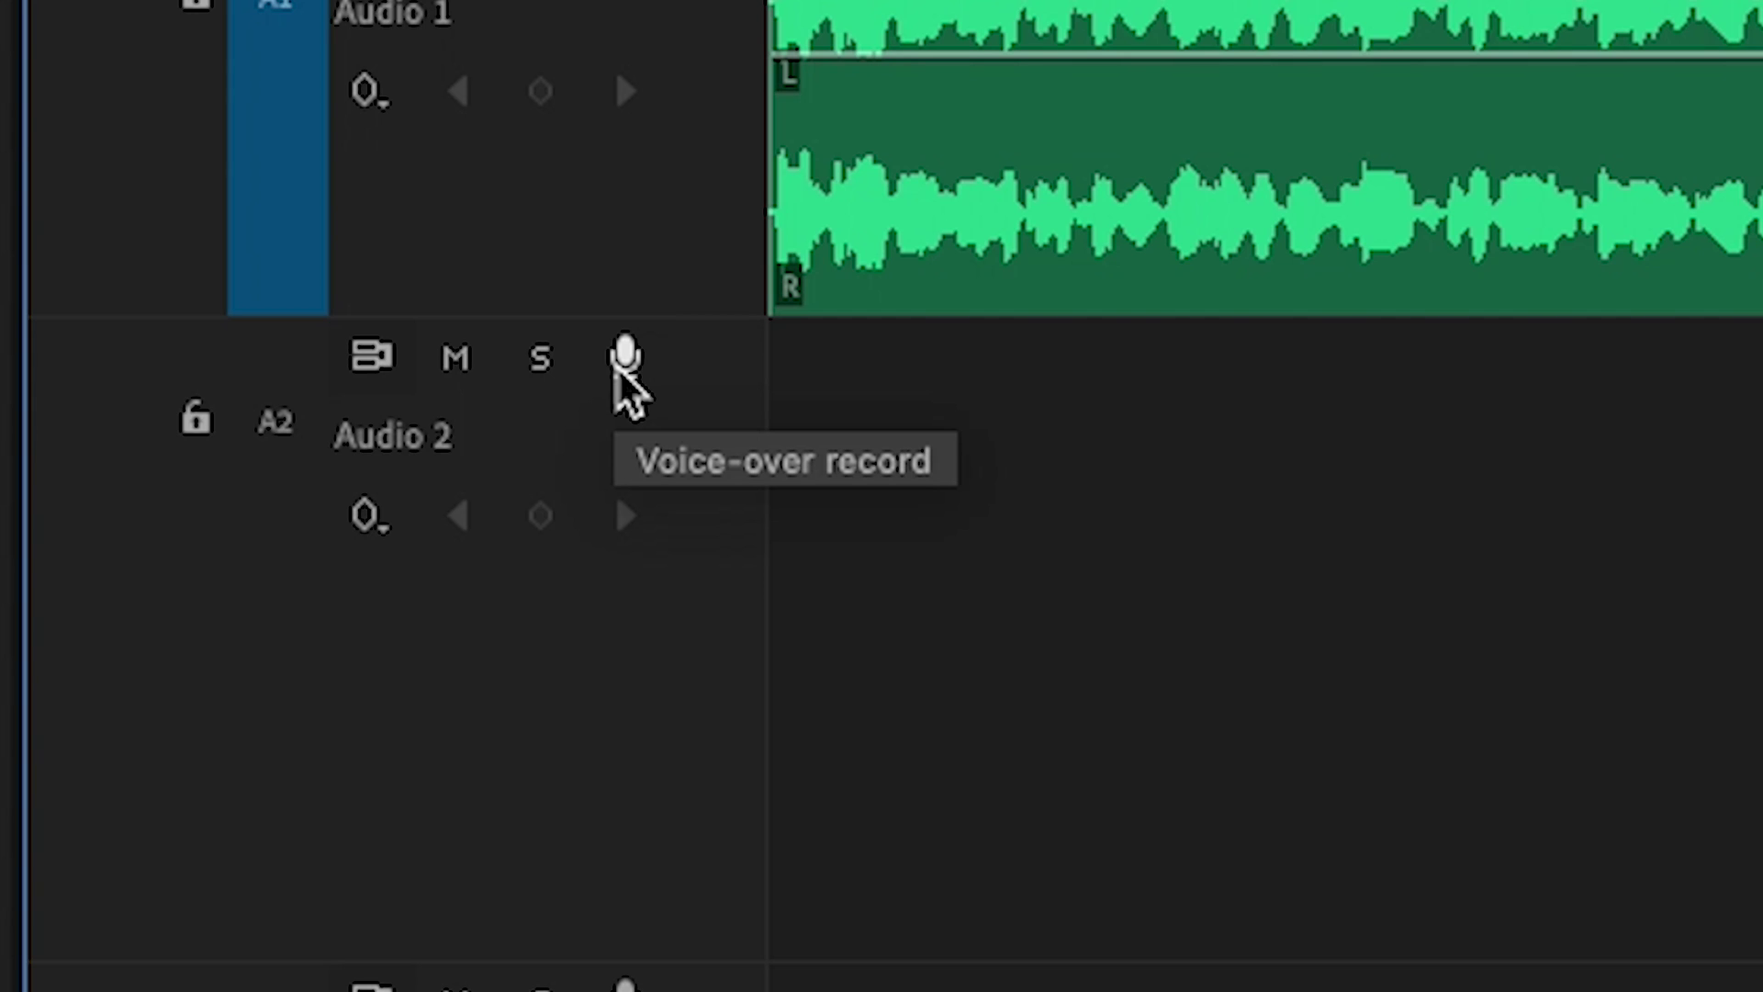
pyautogui.click(625, 358)
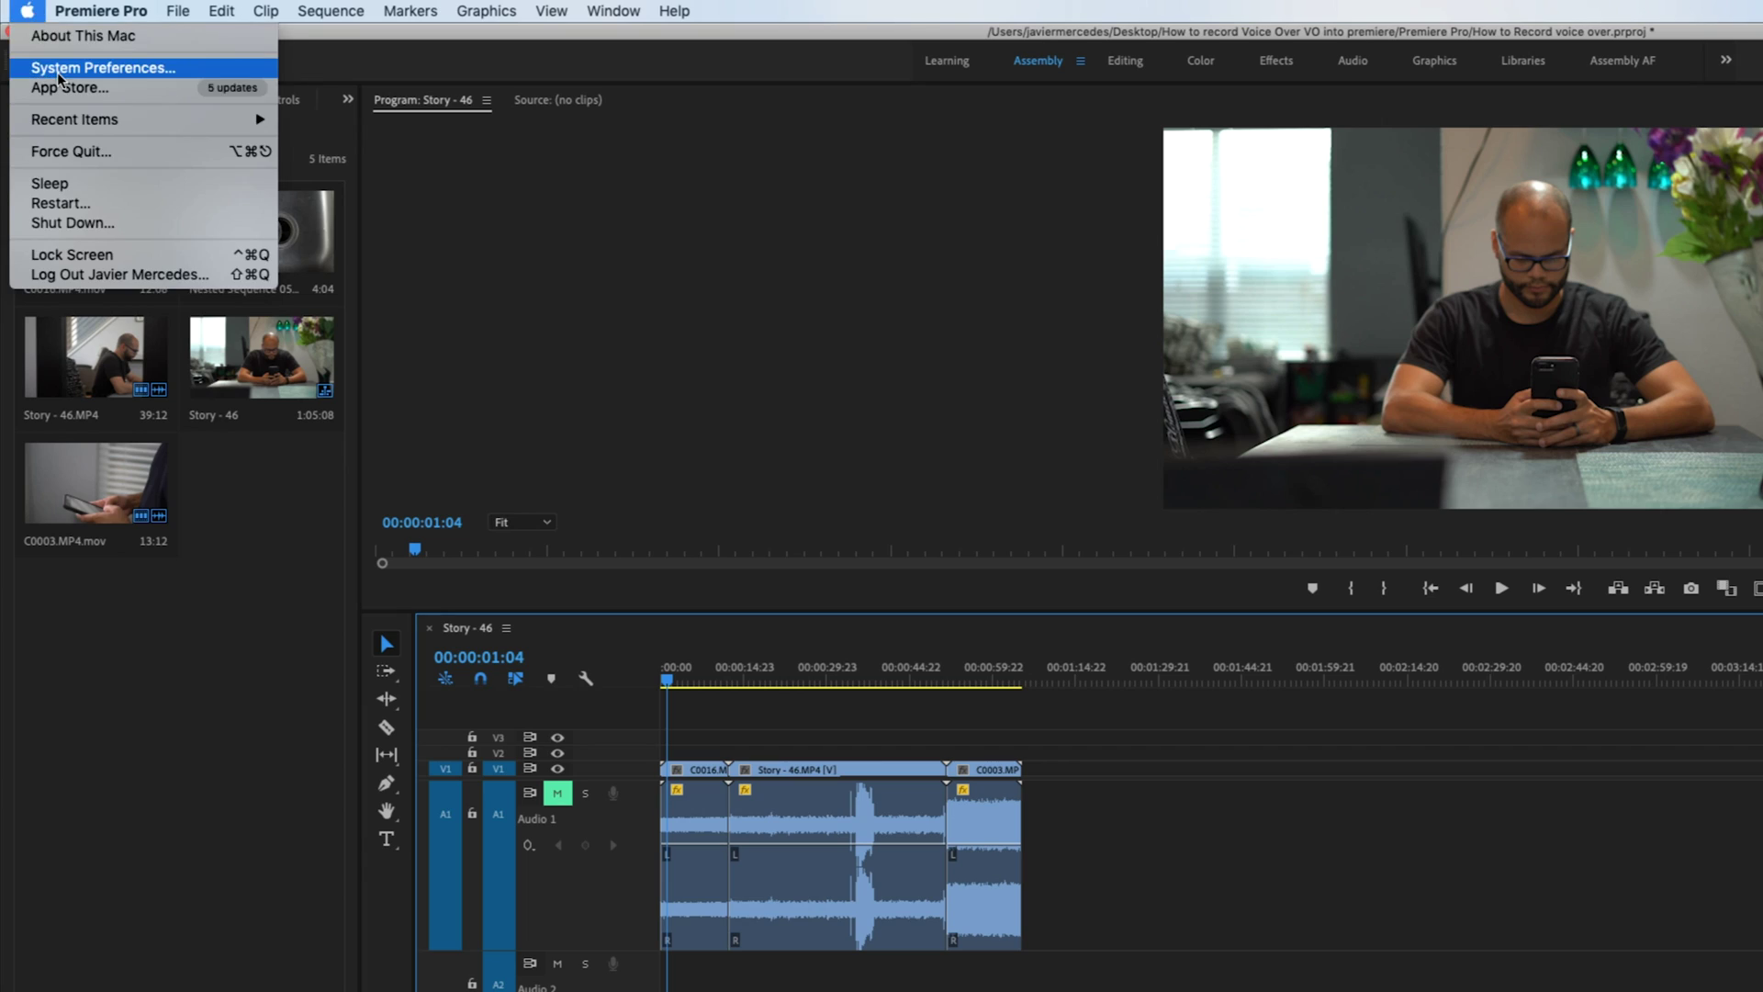
# Step: Show the Sound input devices in macOS System Preferences
pyautogui.click(87, 68)
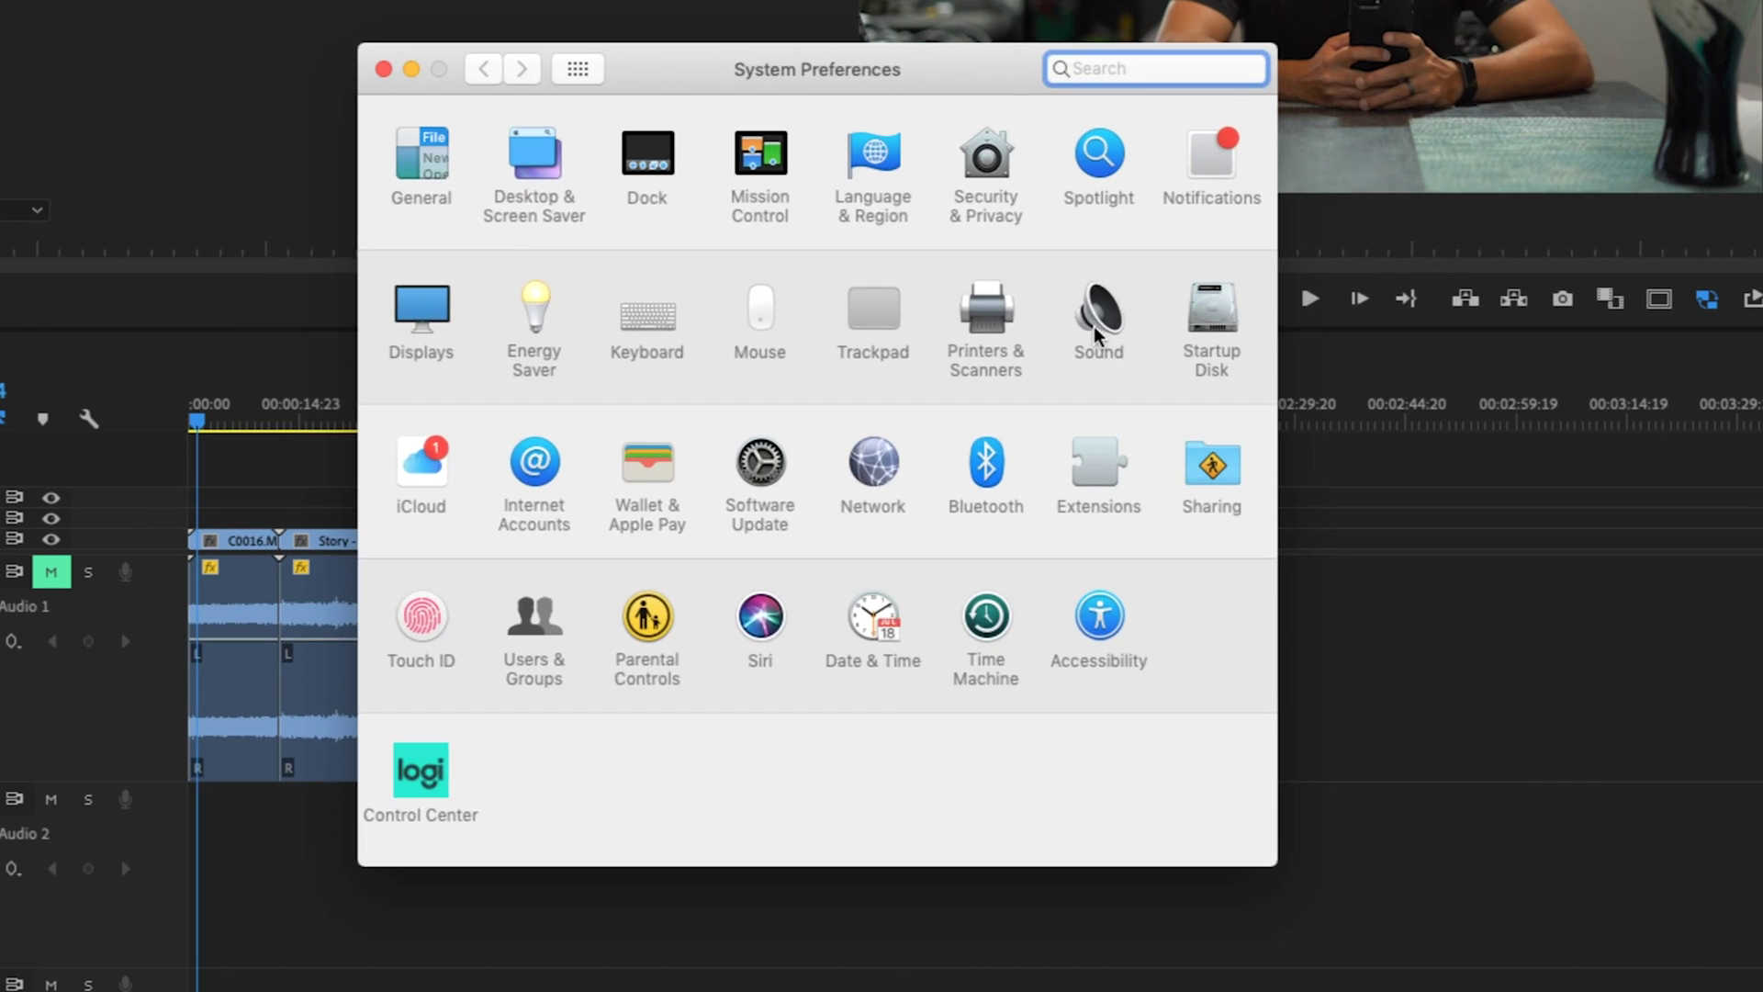
pyautogui.click(1343, 602)
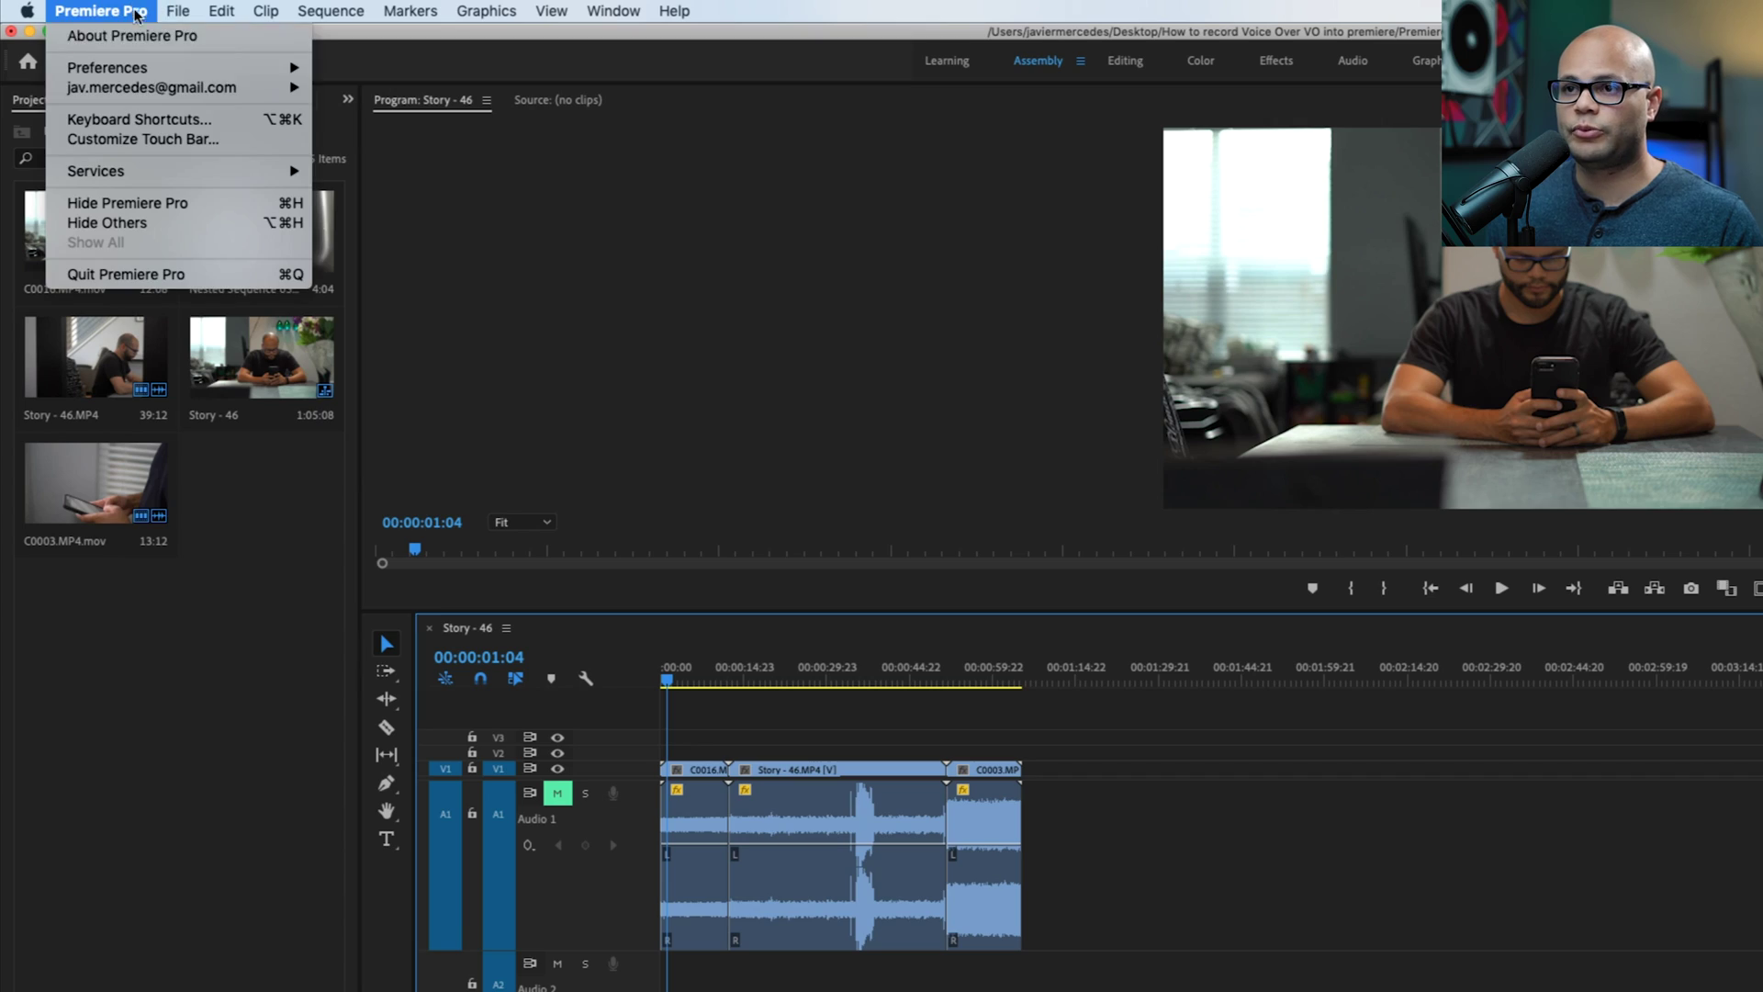
# Step: Set Premiere's Audio Hardware default input to H6, confirm the change, and close preferences
pyautogui.moveTo(137, 68)
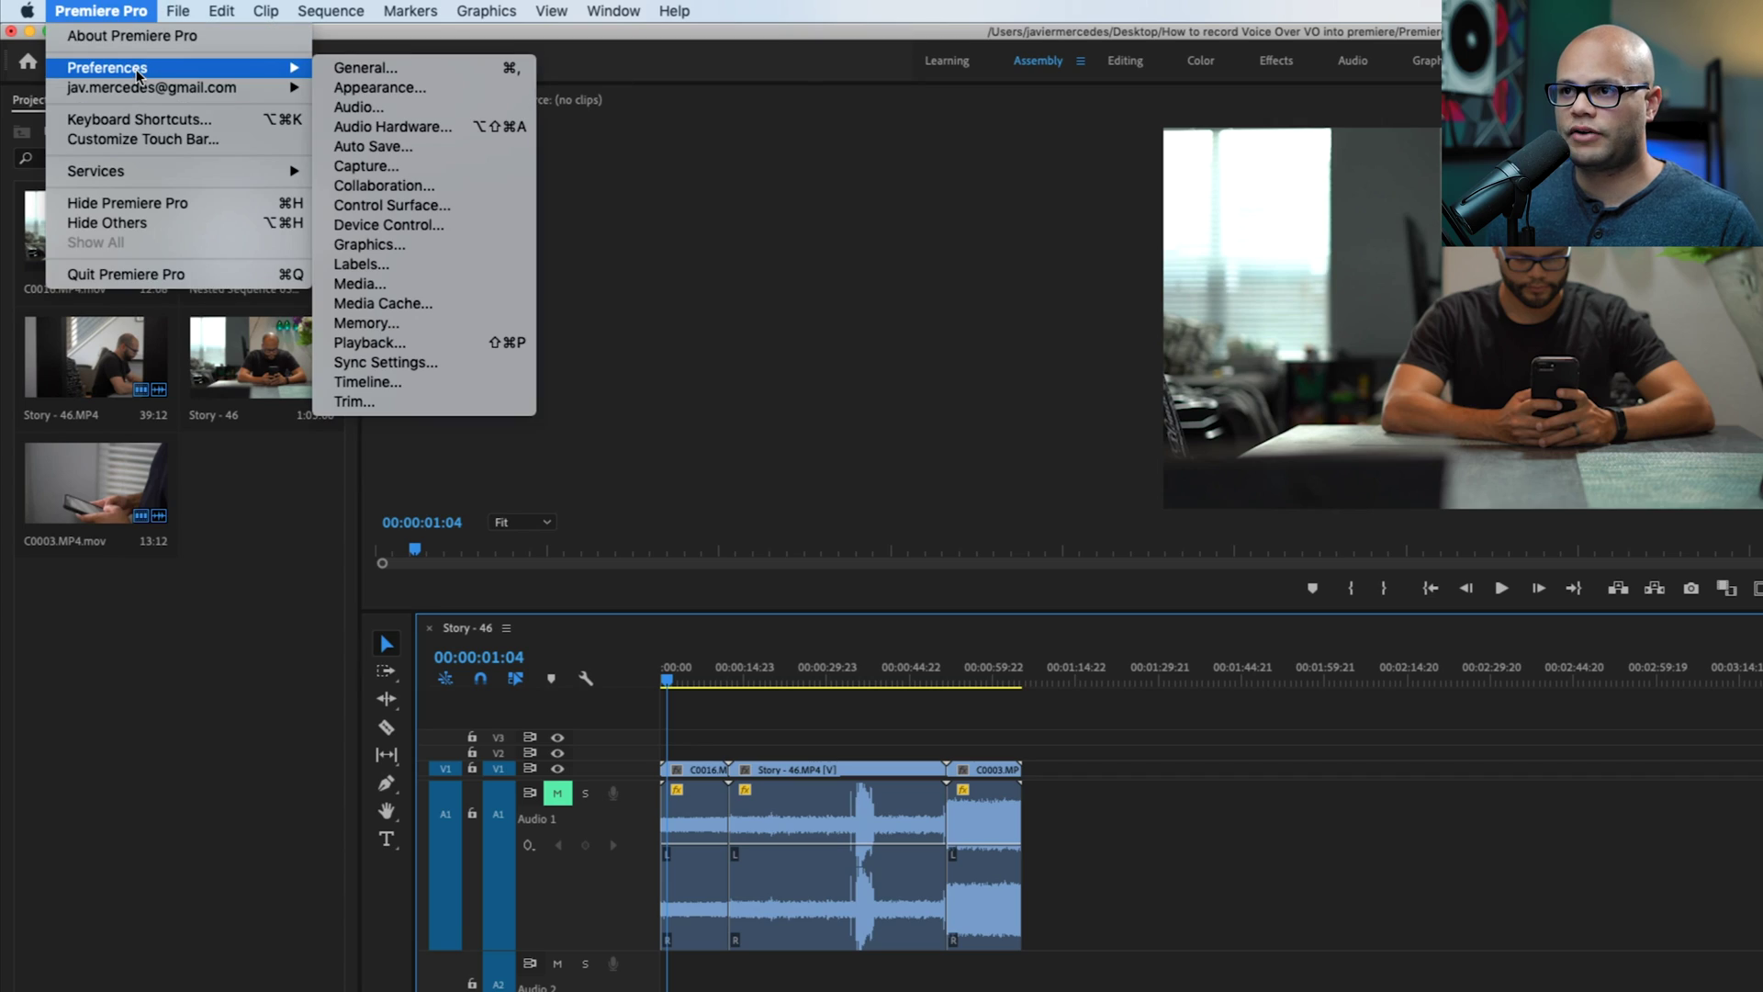
pyautogui.click(382, 126)
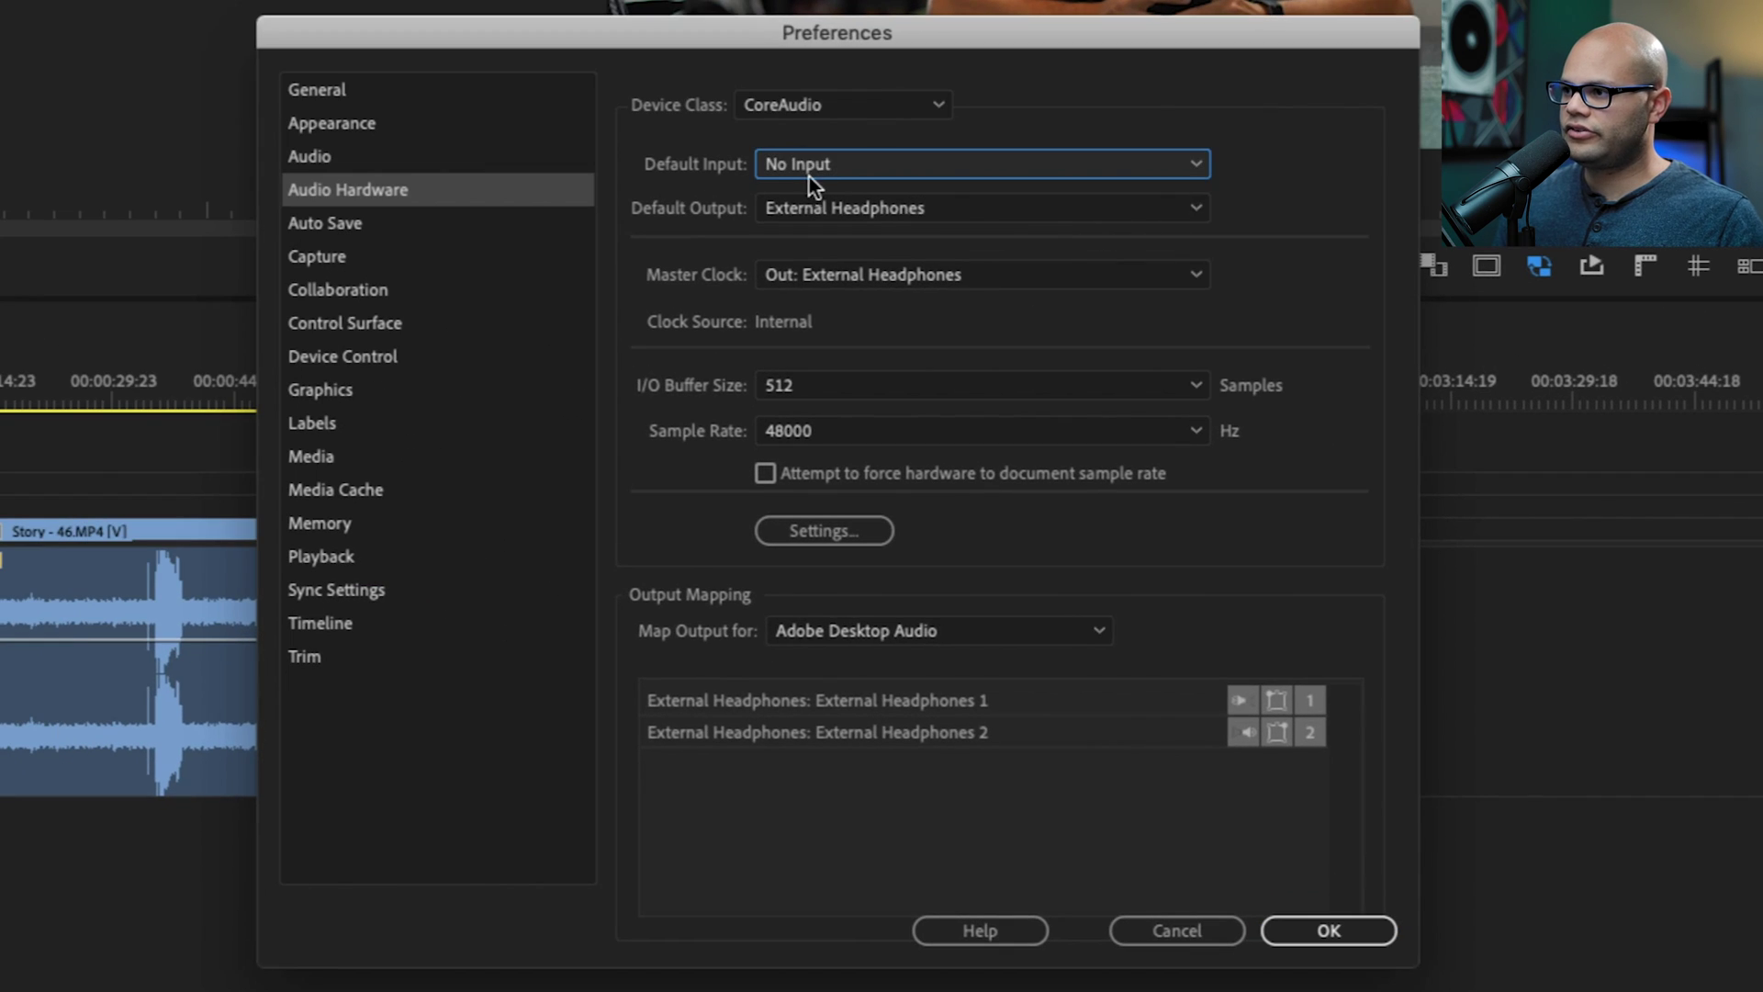
pyautogui.click(813, 171)
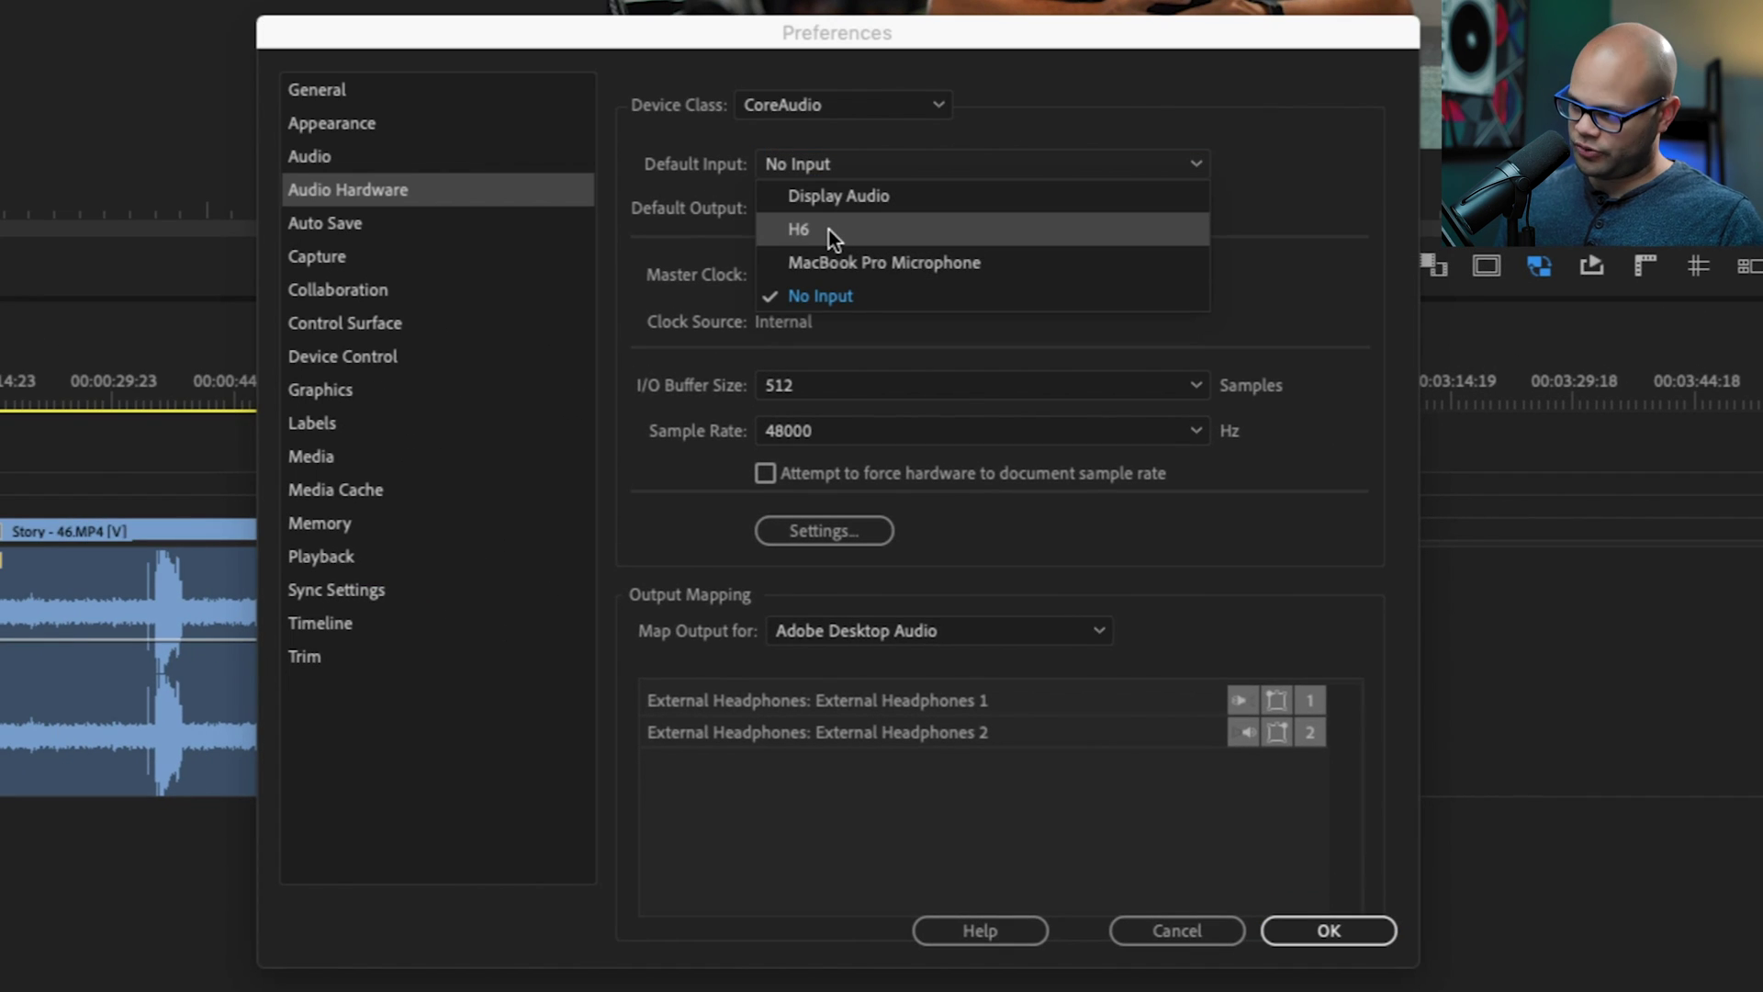
pyautogui.click(798, 230)
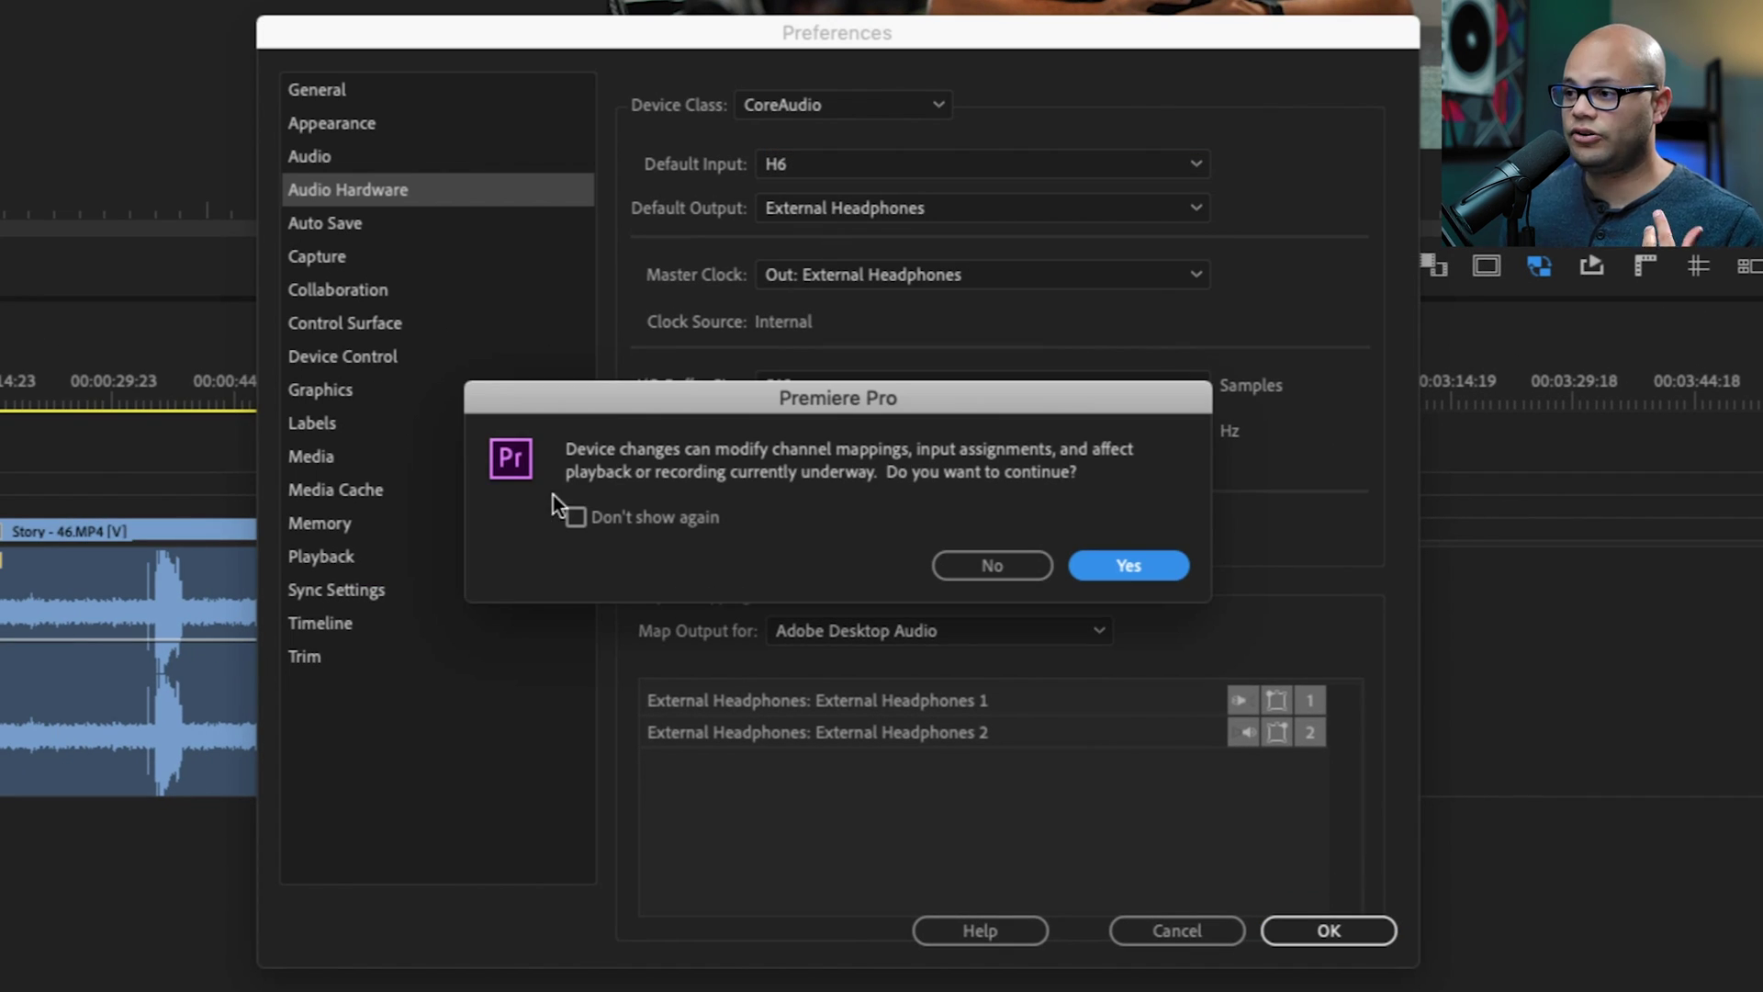
pyautogui.click(1126, 562)
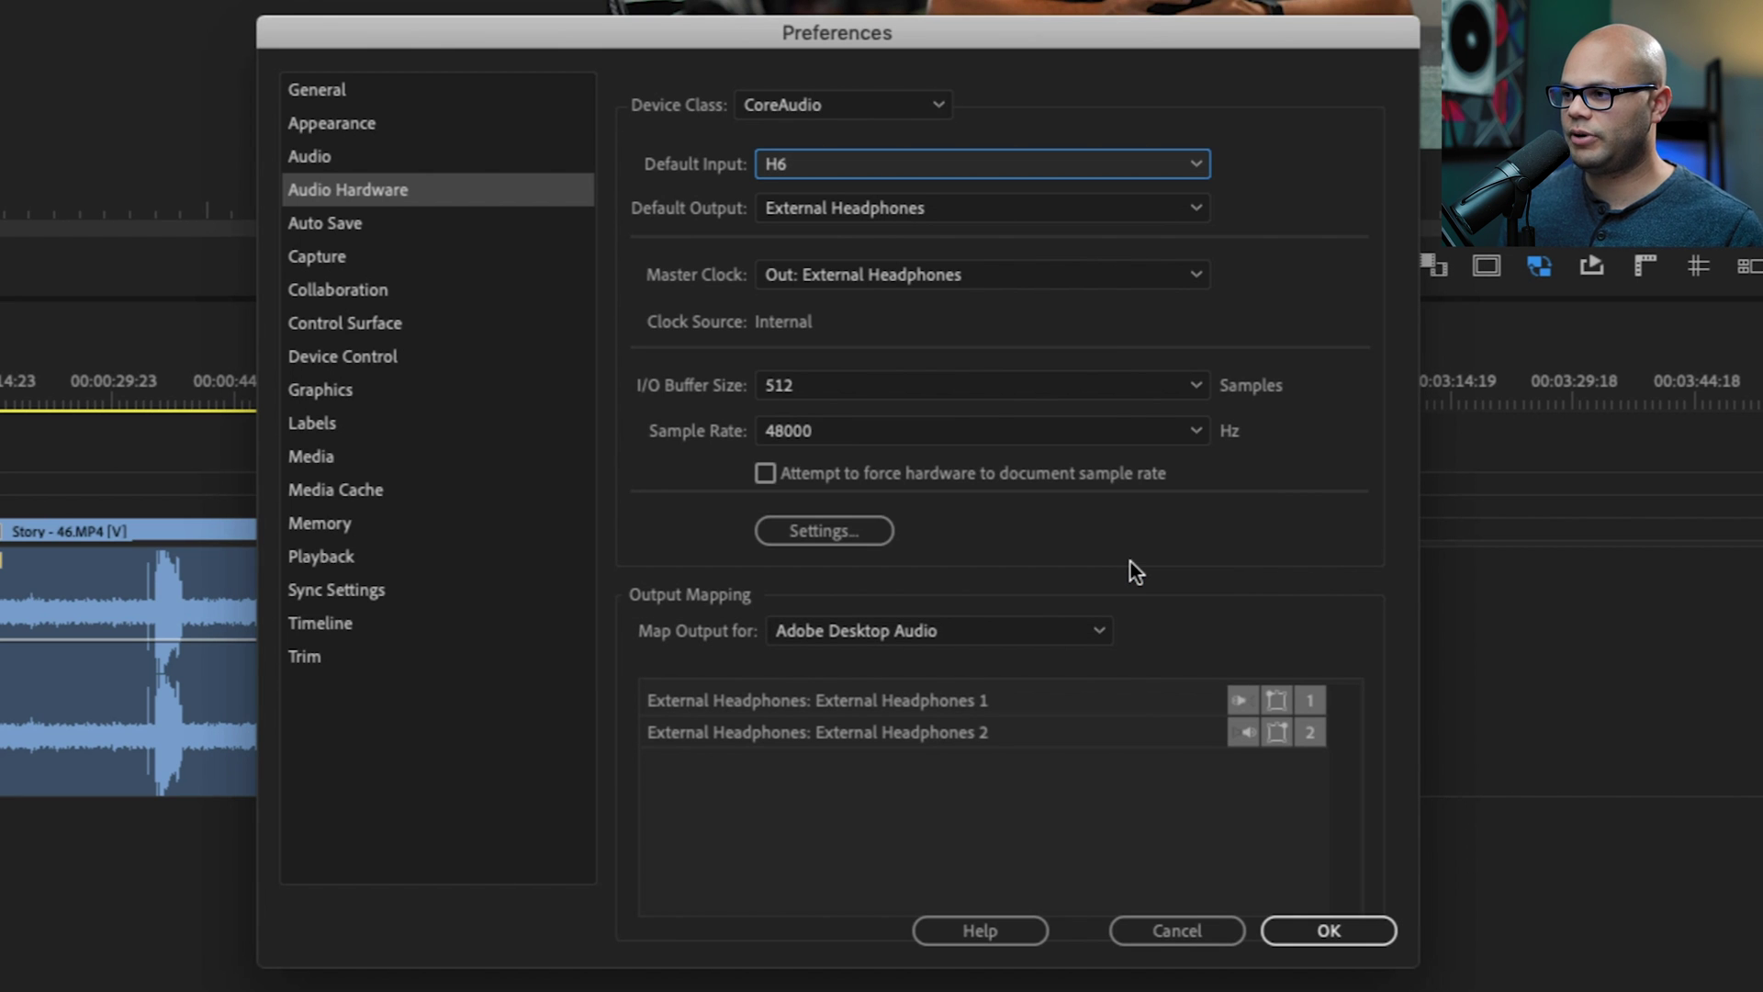
pyautogui.click(1286, 930)
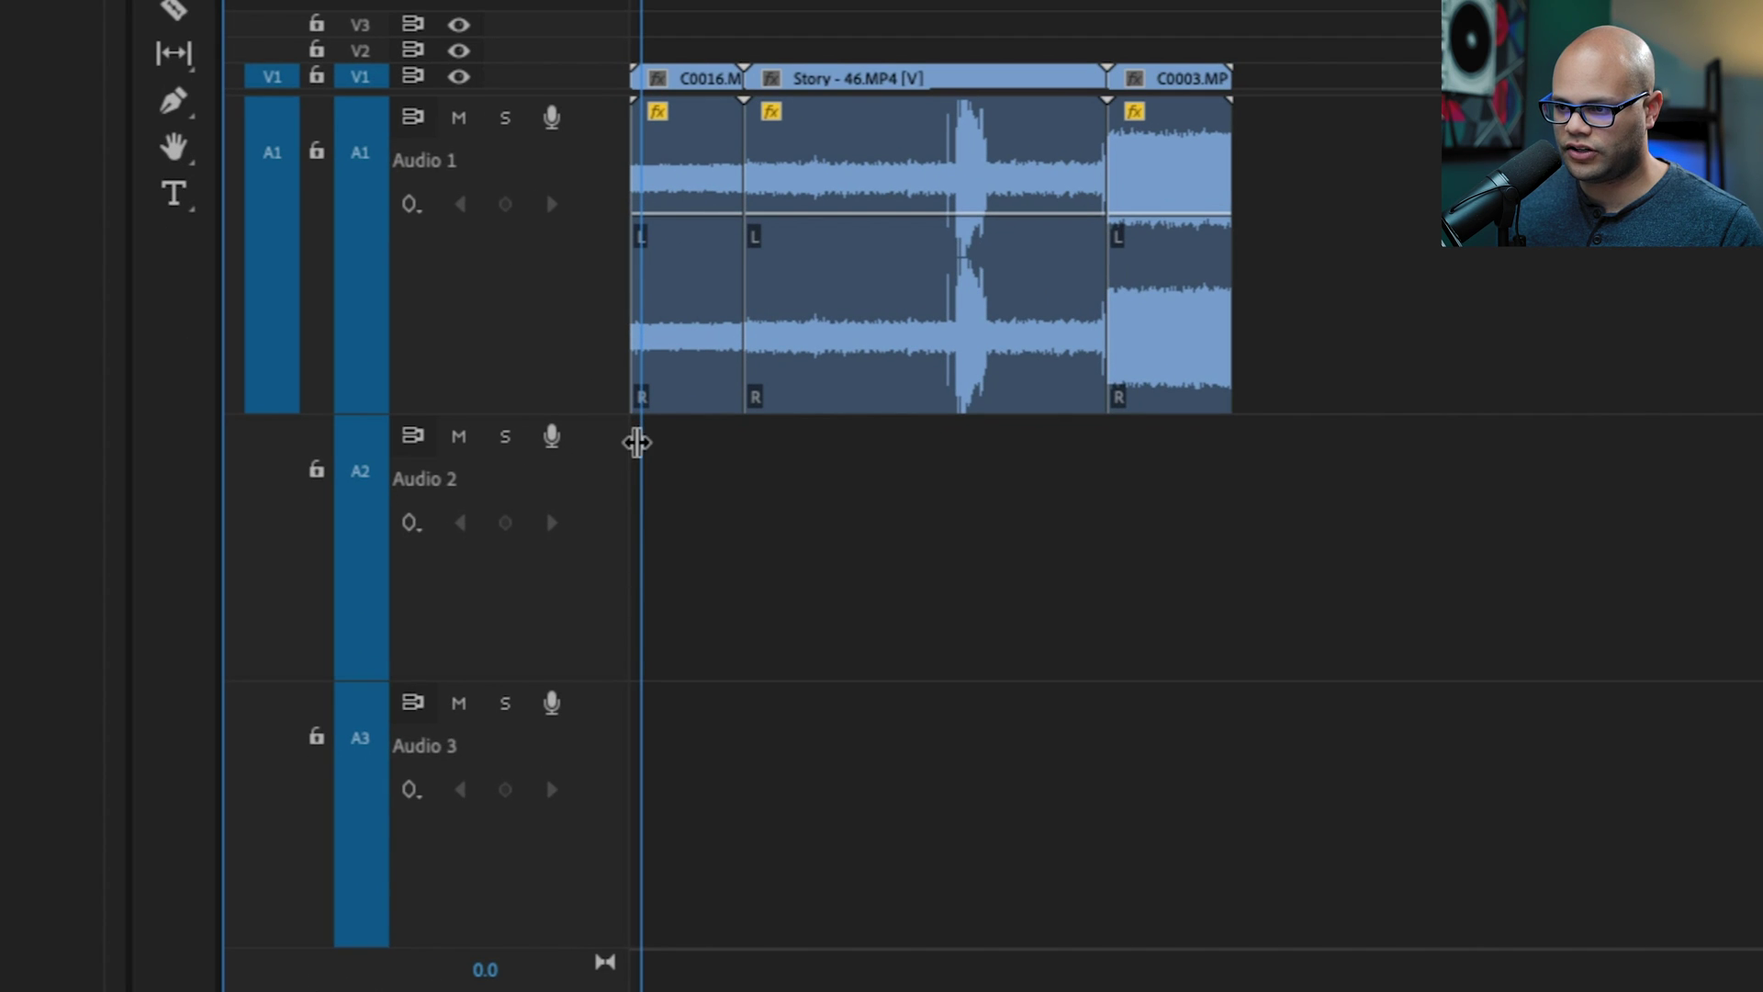
# Step: Bring up Audio 2's Voice-Over Record Settings and clear the existing 'Audio 2' name
pyautogui.rightClick(600, 457)
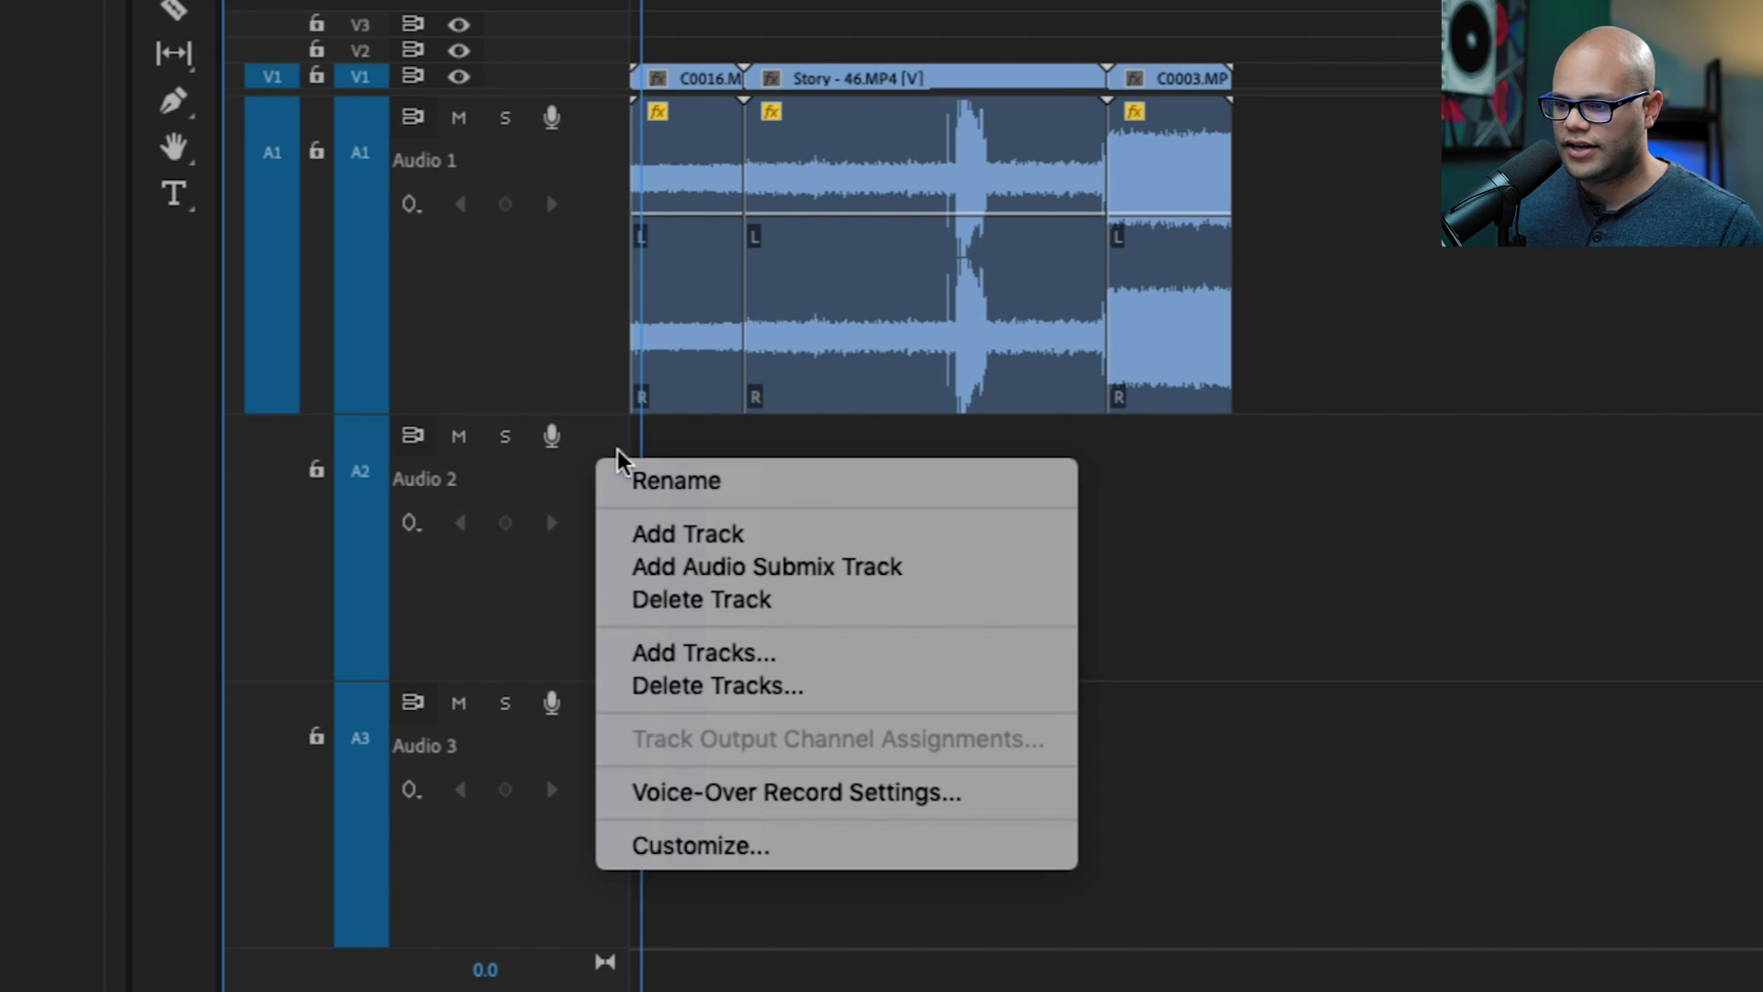
pyautogui.click(824, 795)
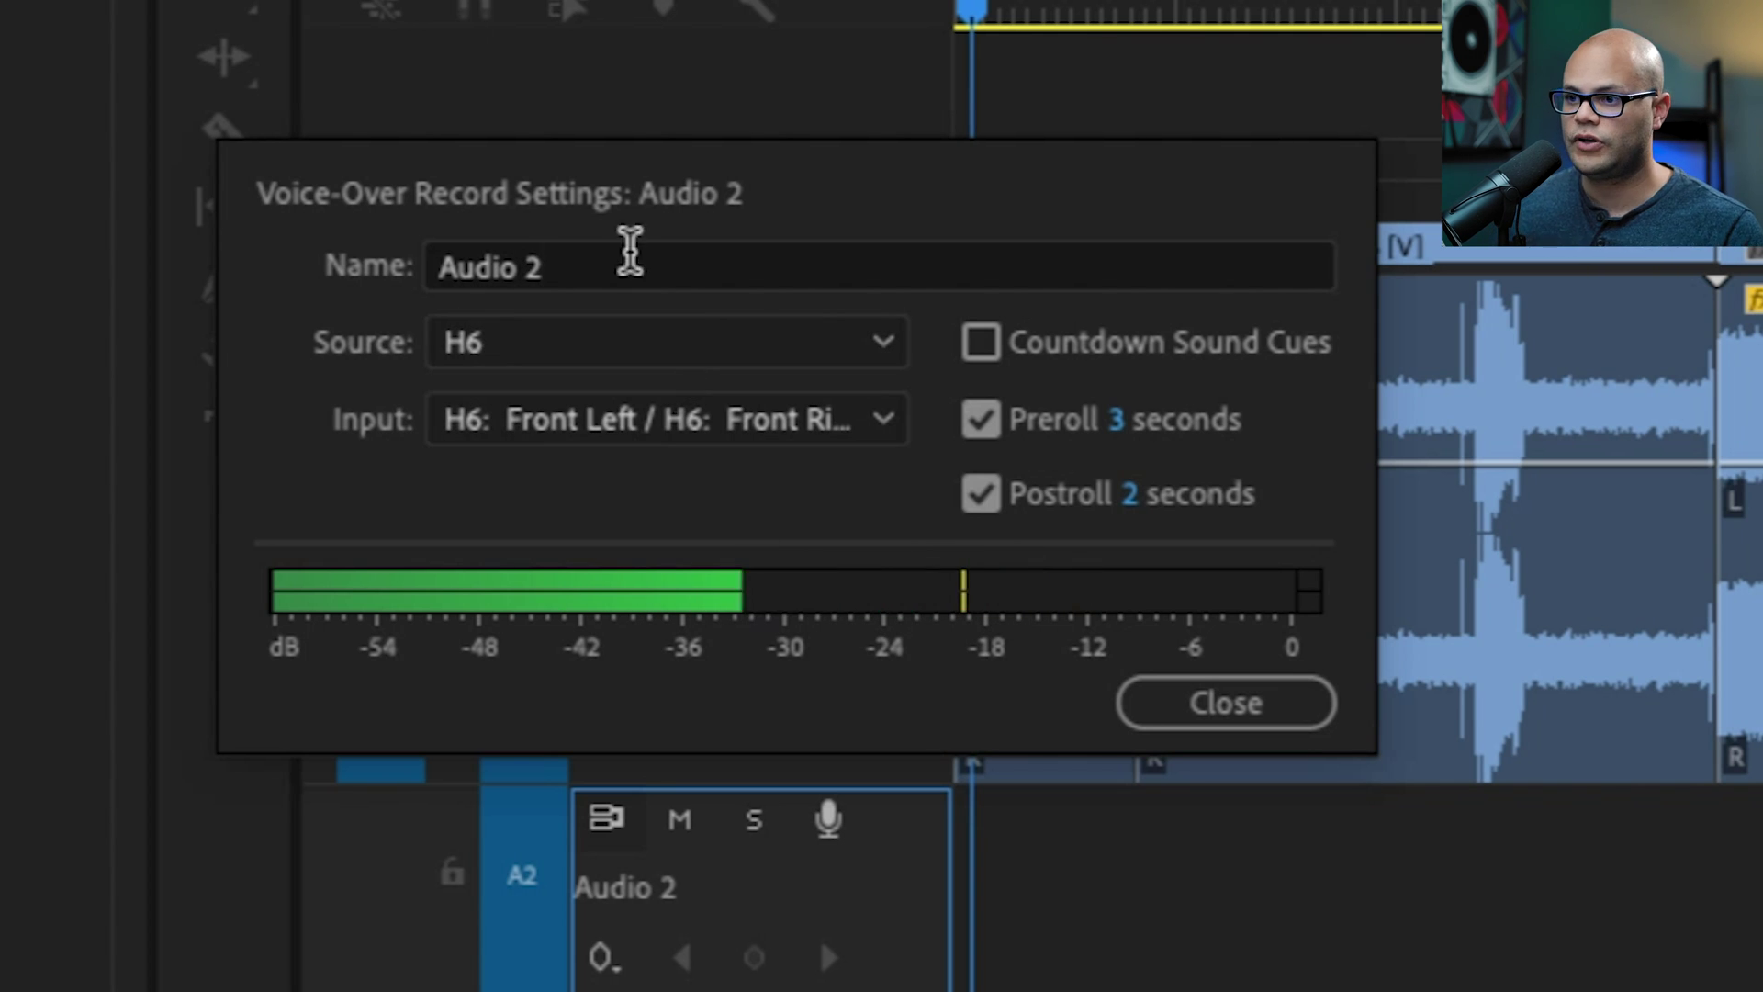
pyautogui.tripleClick(630, 251)
pyautogui.press('BackSpace')
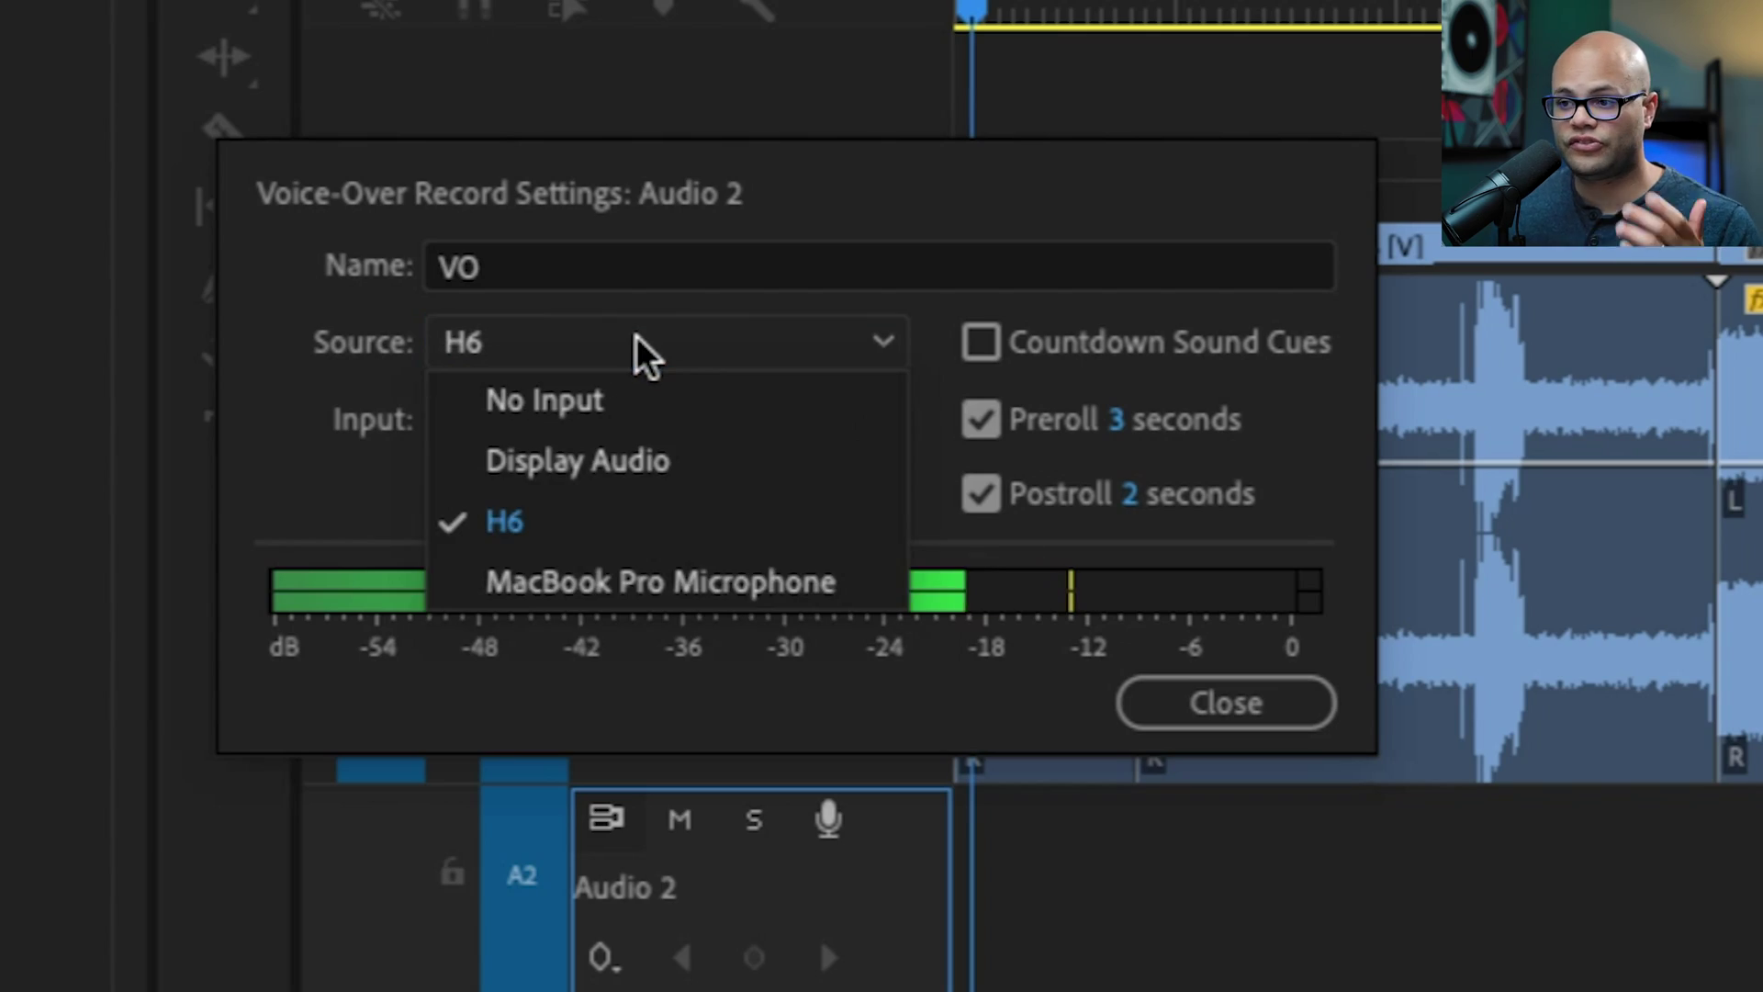
# Step: Use H6 Front Left/Front Right as the voice-over source and turn countdown sound cues on
pyautogui.click(677, 521)
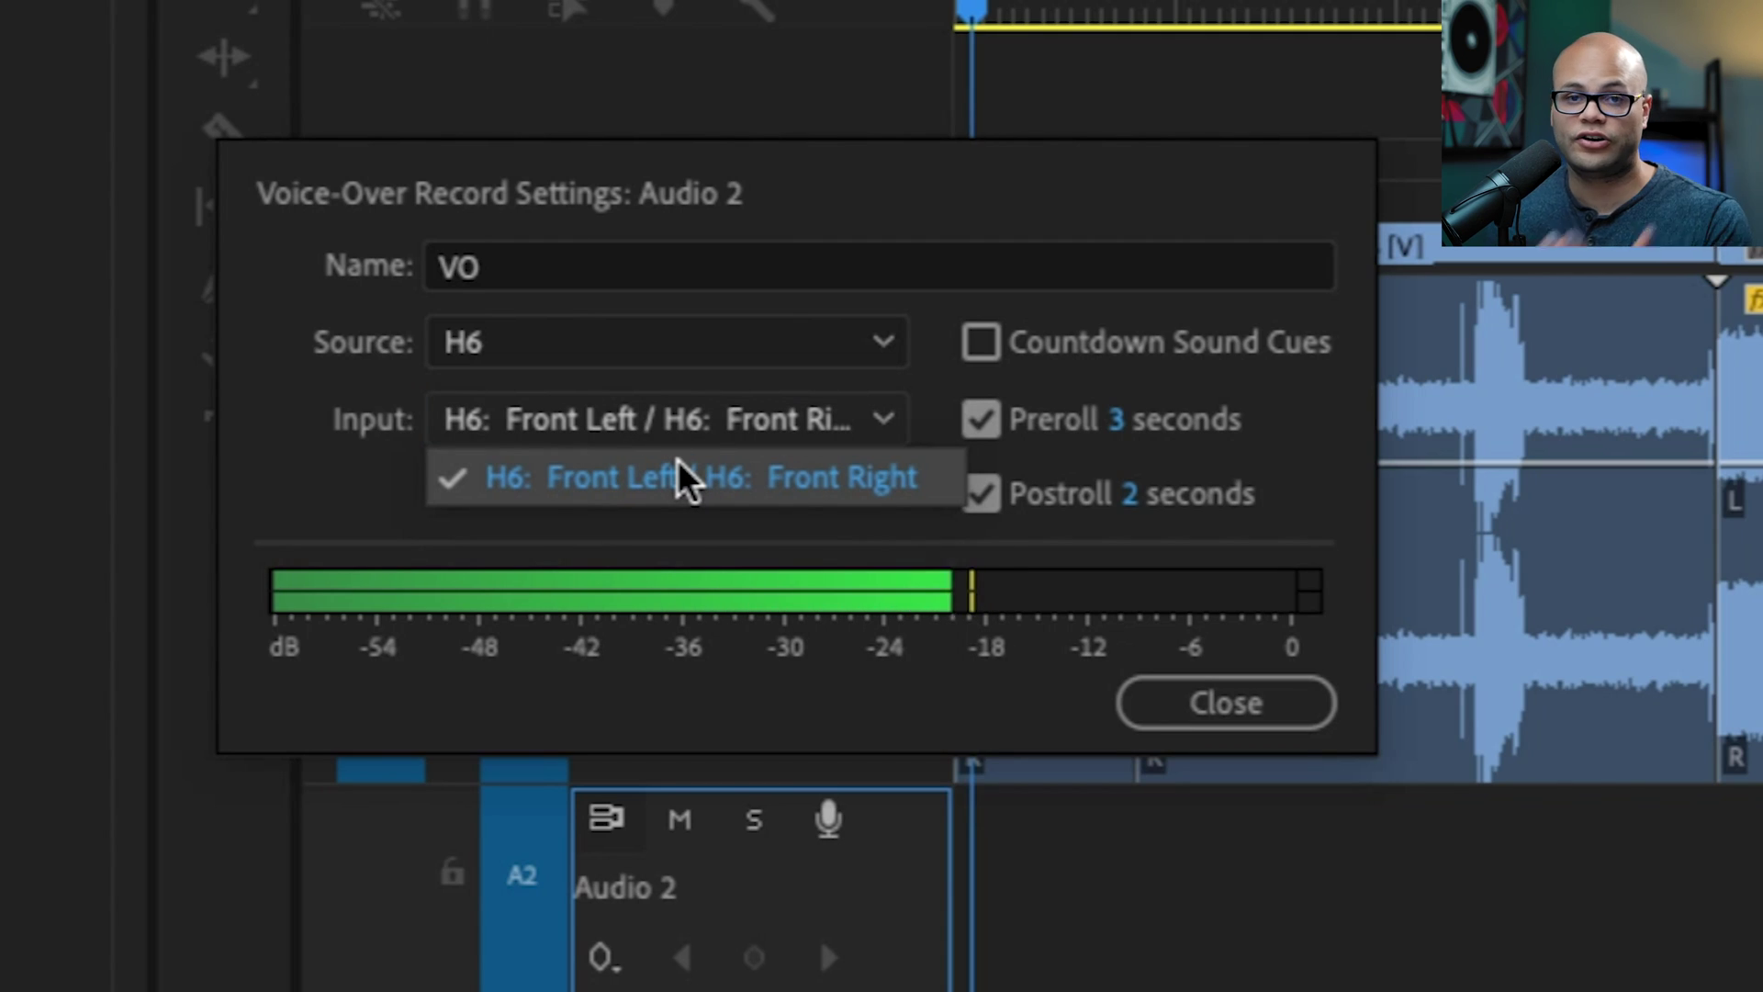
pyautogui.click(680, 461)
pyautogui.click(983, 343)
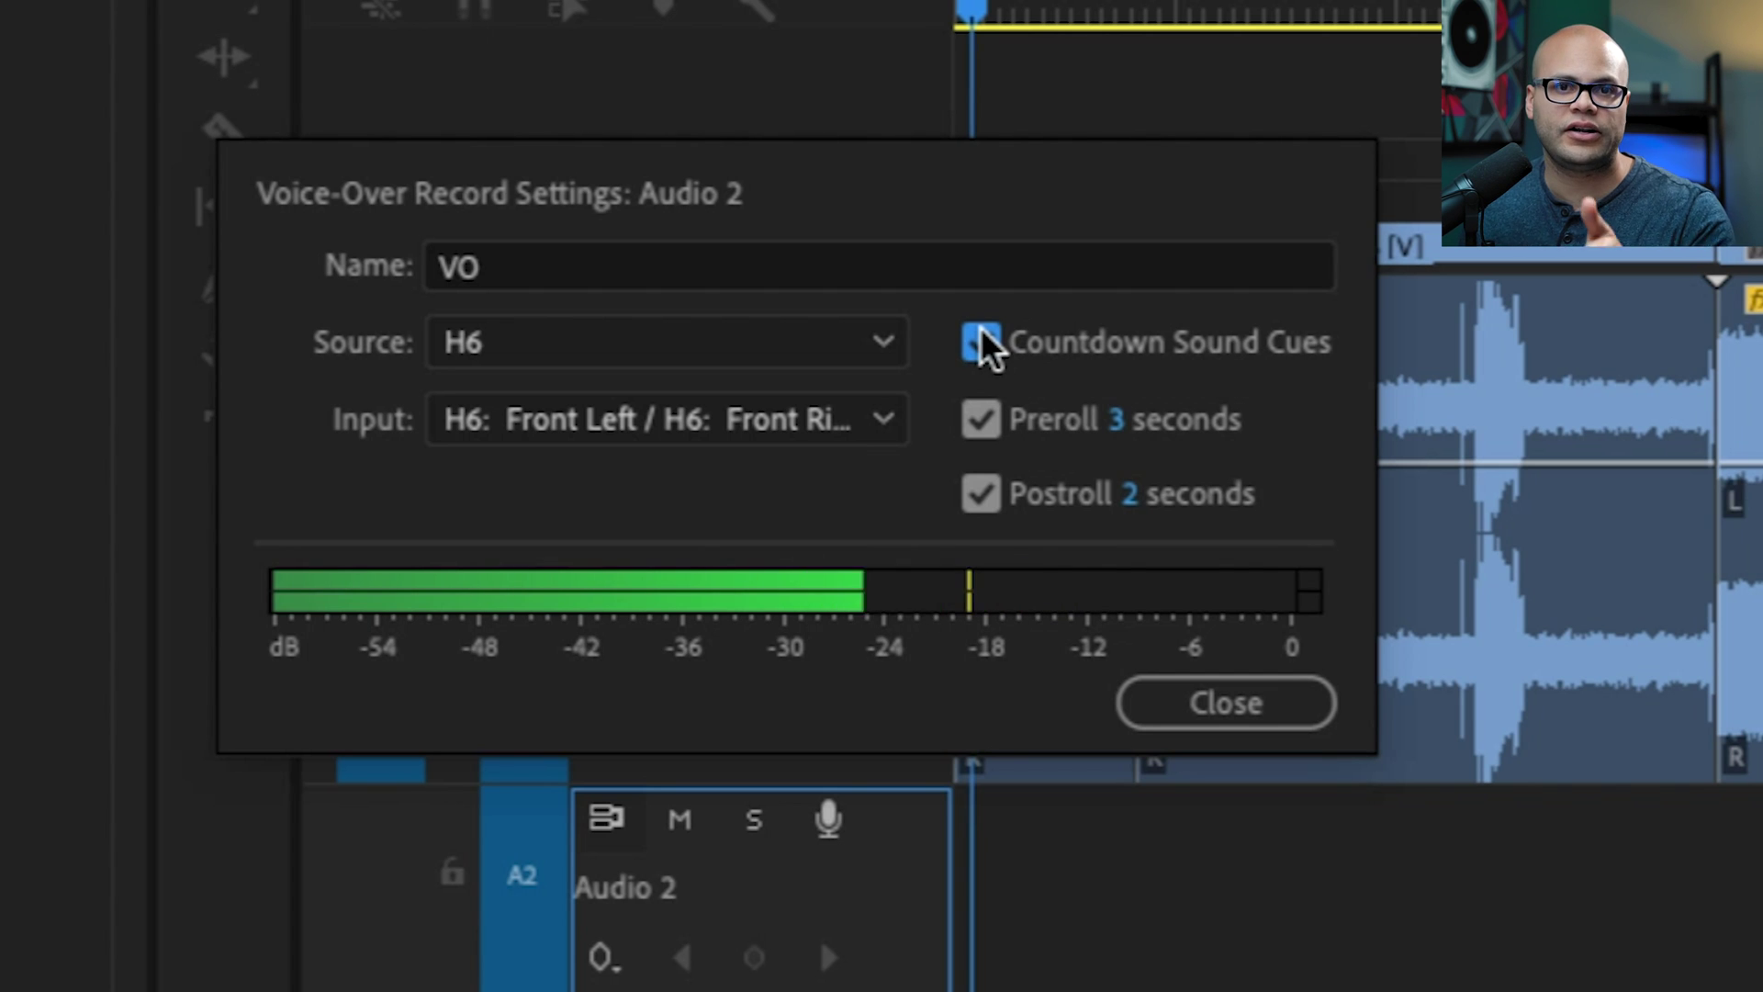
# Step: Switch countdown cues off, test a take on Audio 2, and close the record settings
pyautogui.click(981, 329)
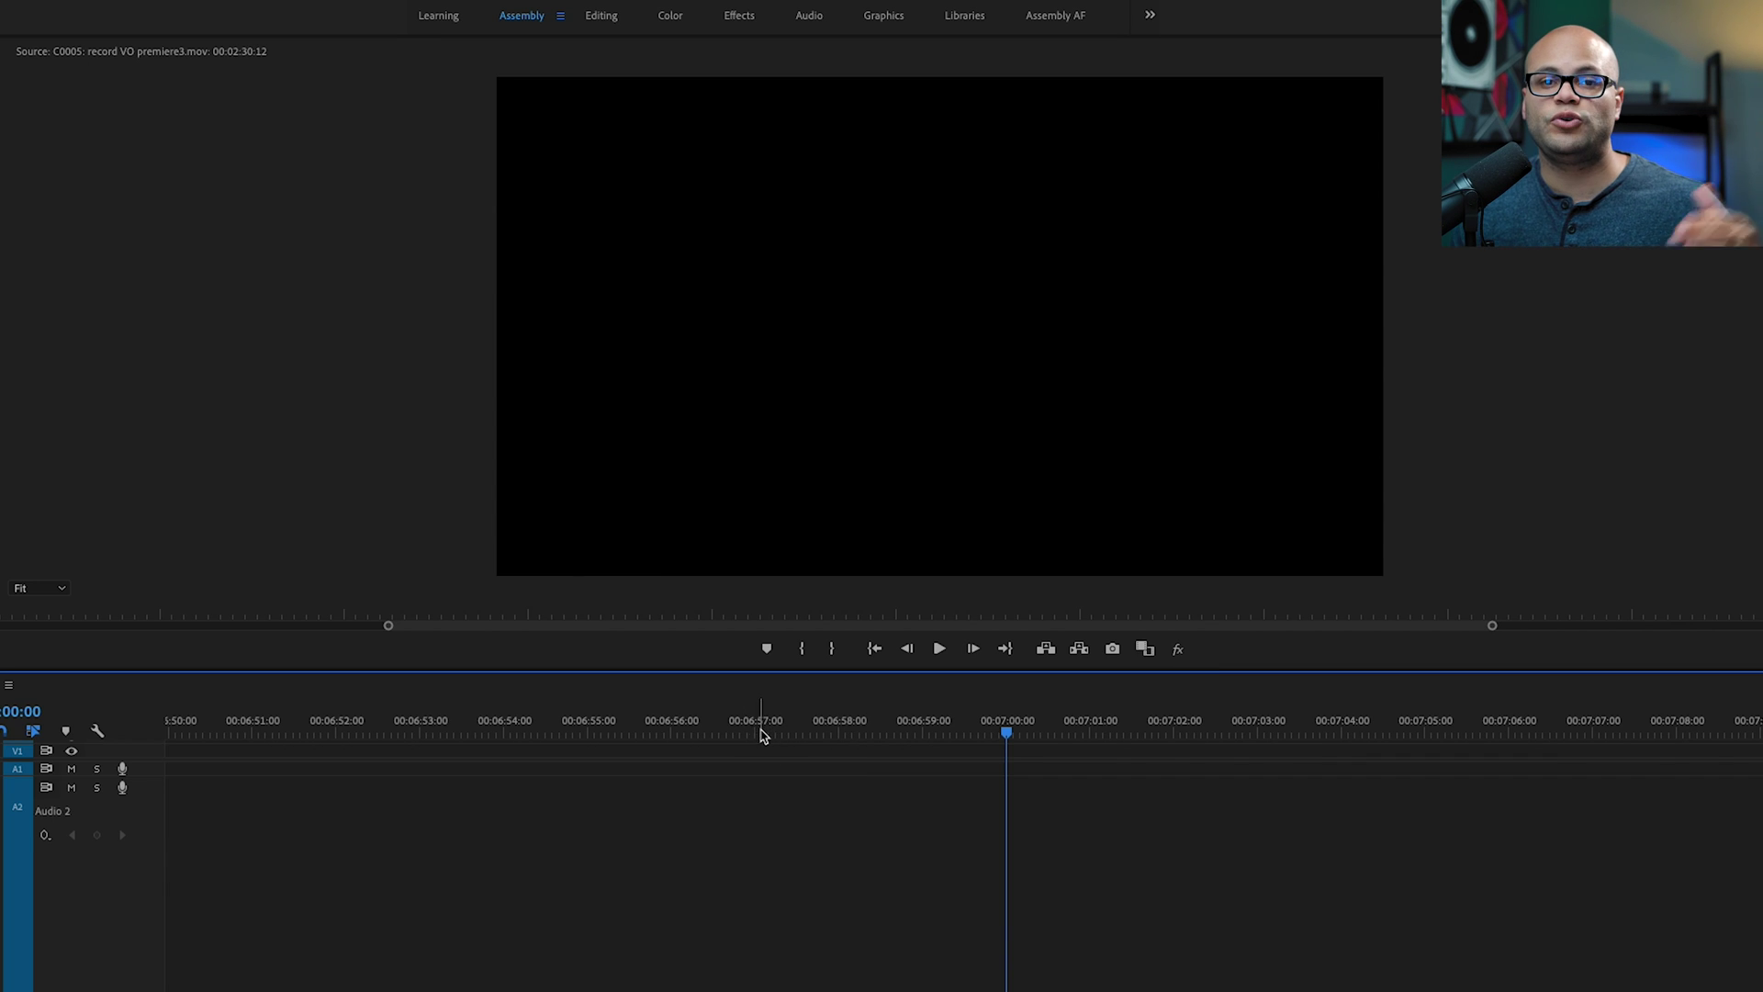
pyautogui.click(123, 788)
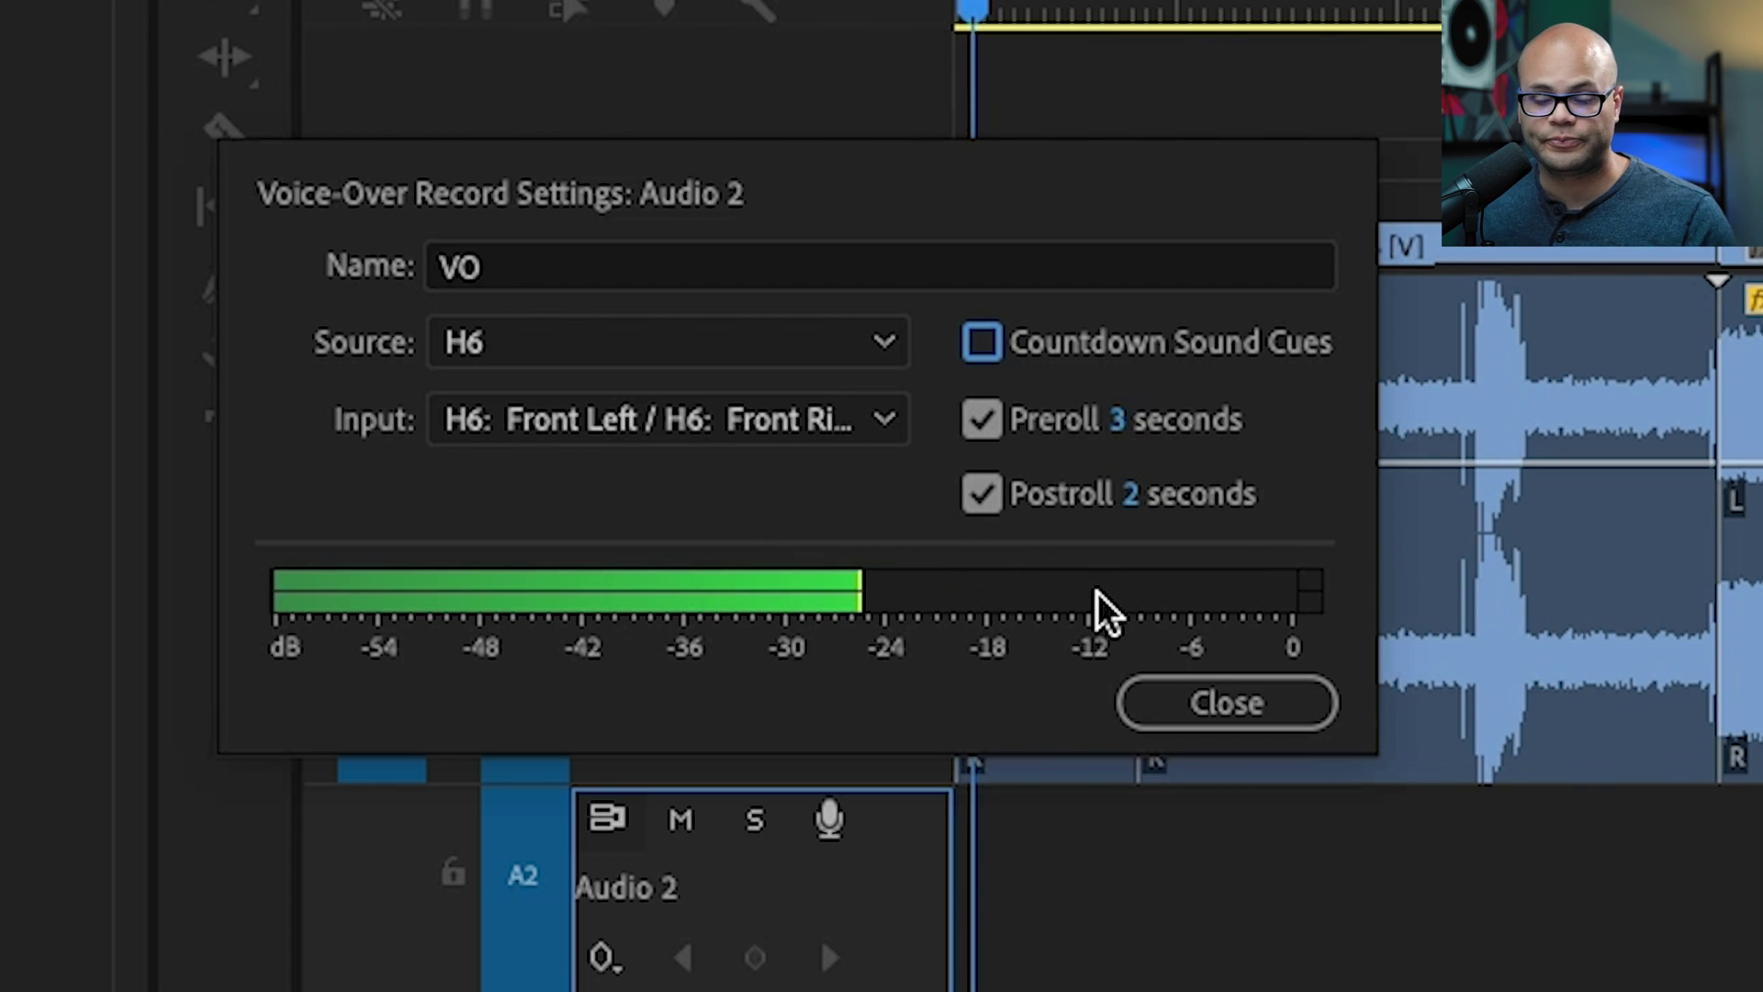
pyautogui.click(1230, 679)
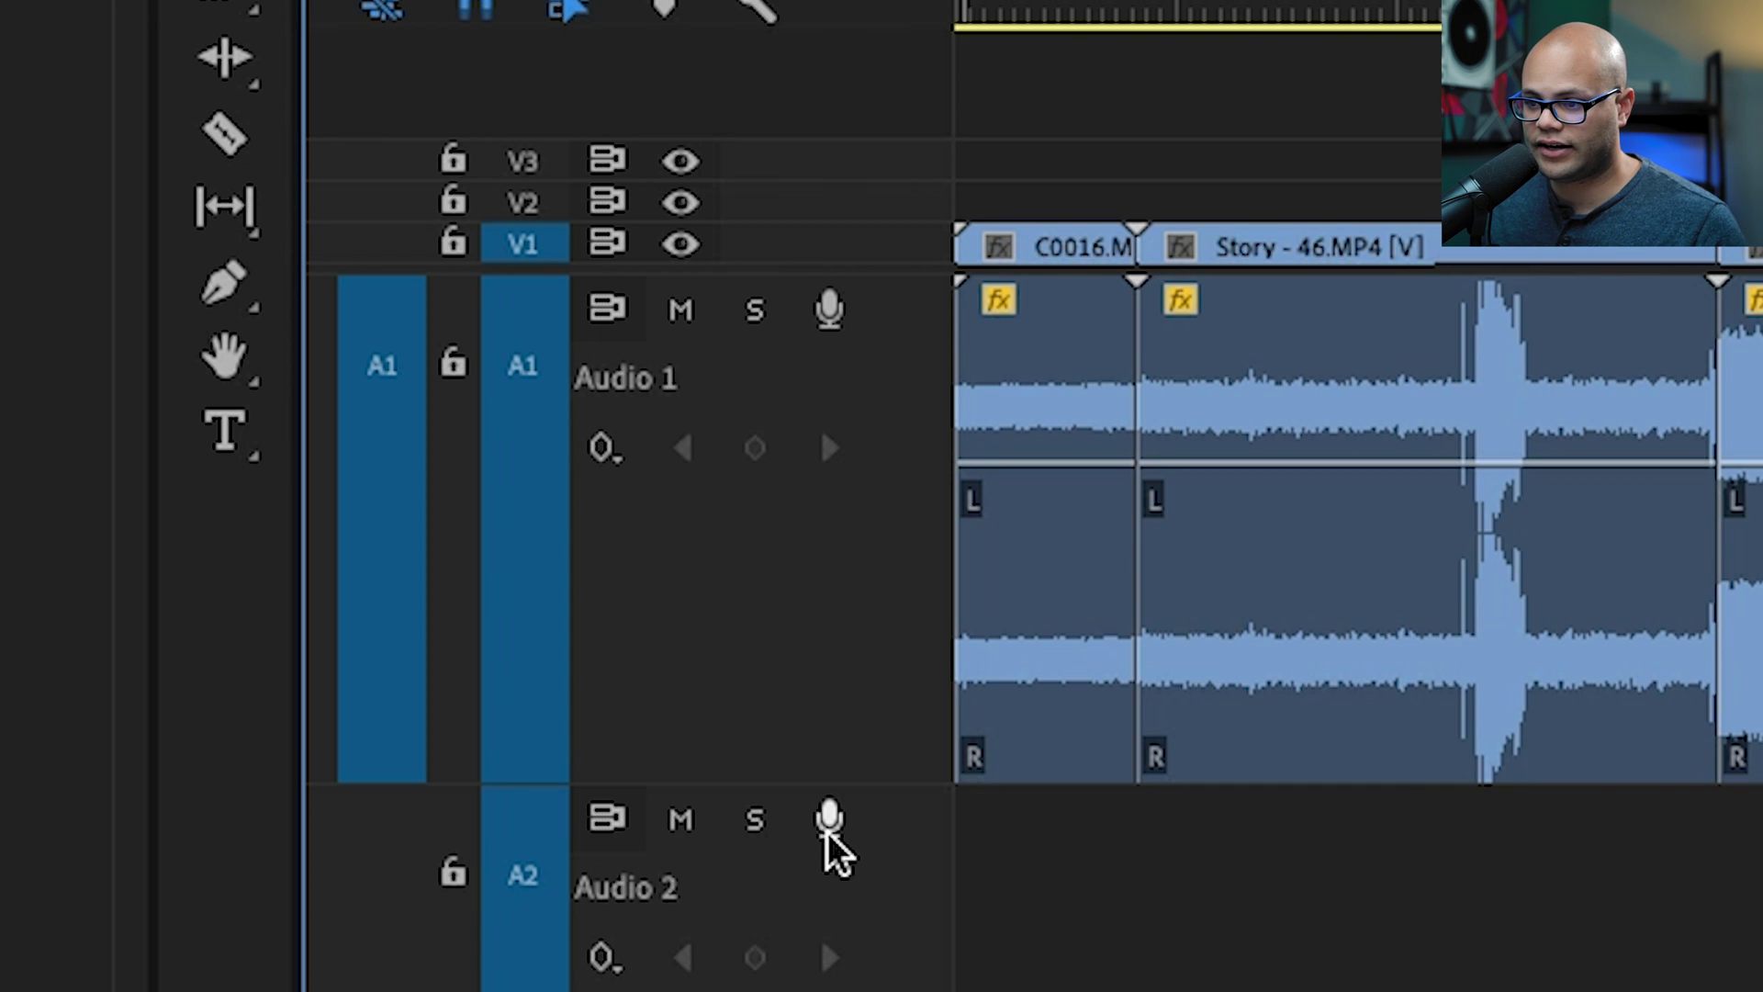
pyautogui.rightClick(886, 833)
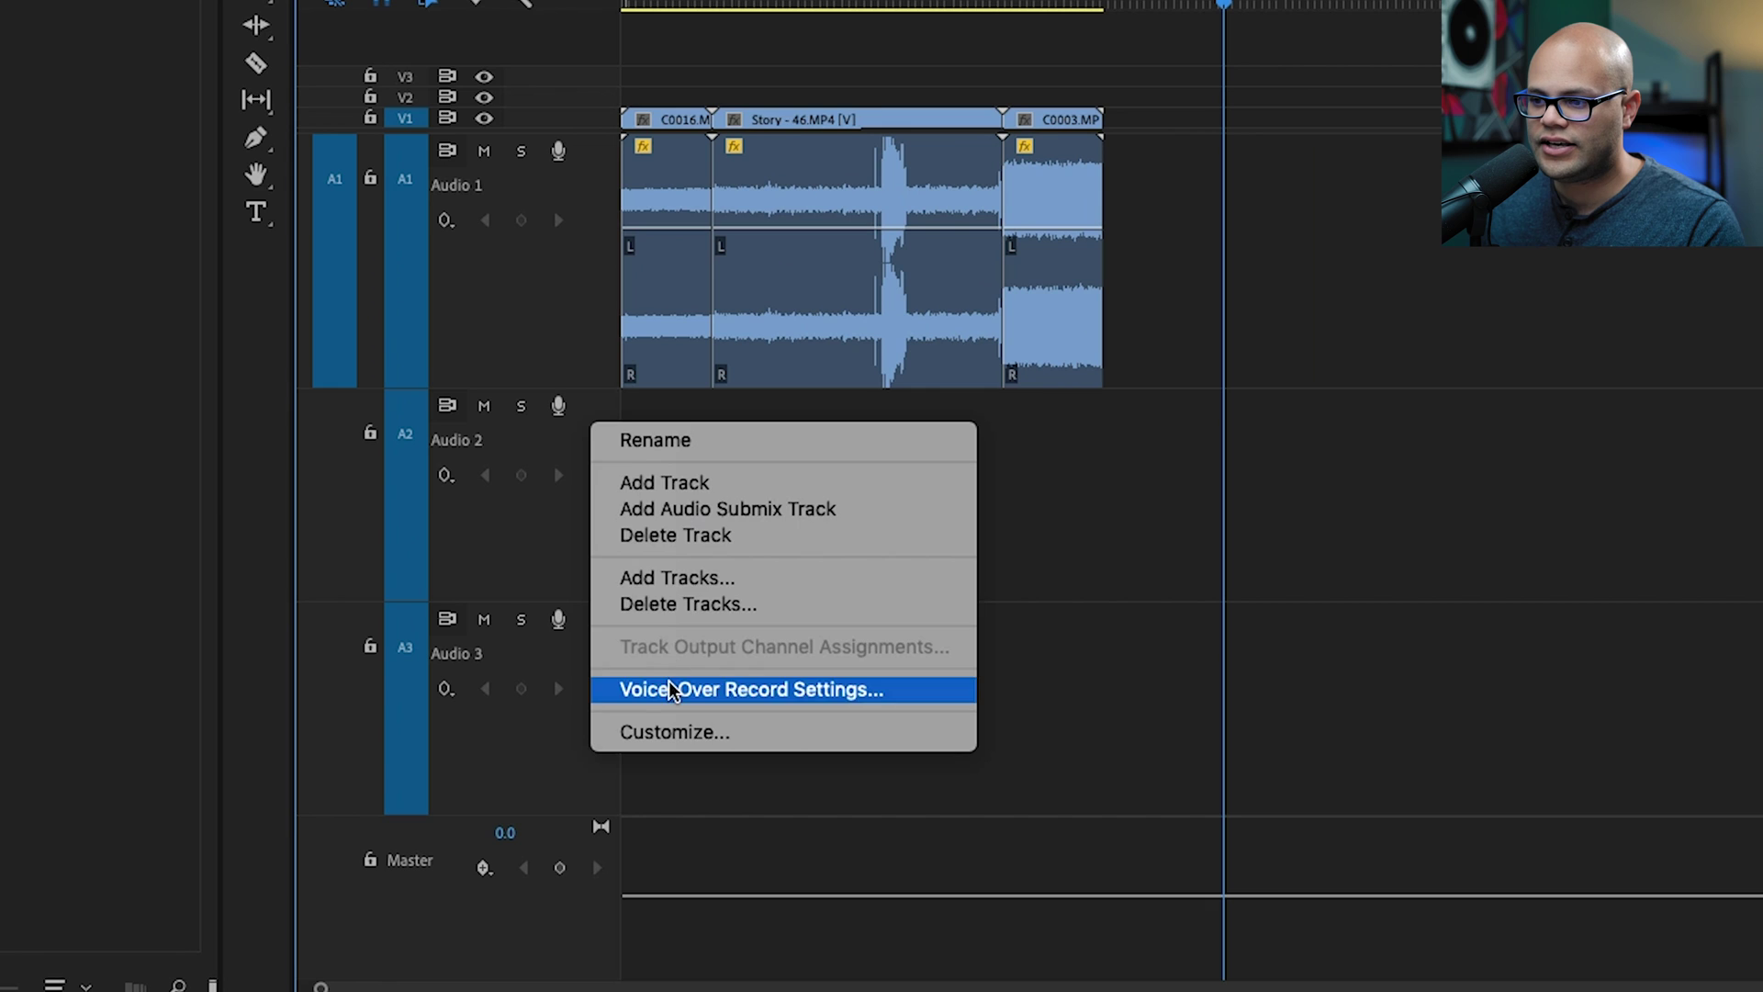
# Step: Set Audio 2's voice-over recording source to No Input and close the settings
pyautogui.click(675, 691)
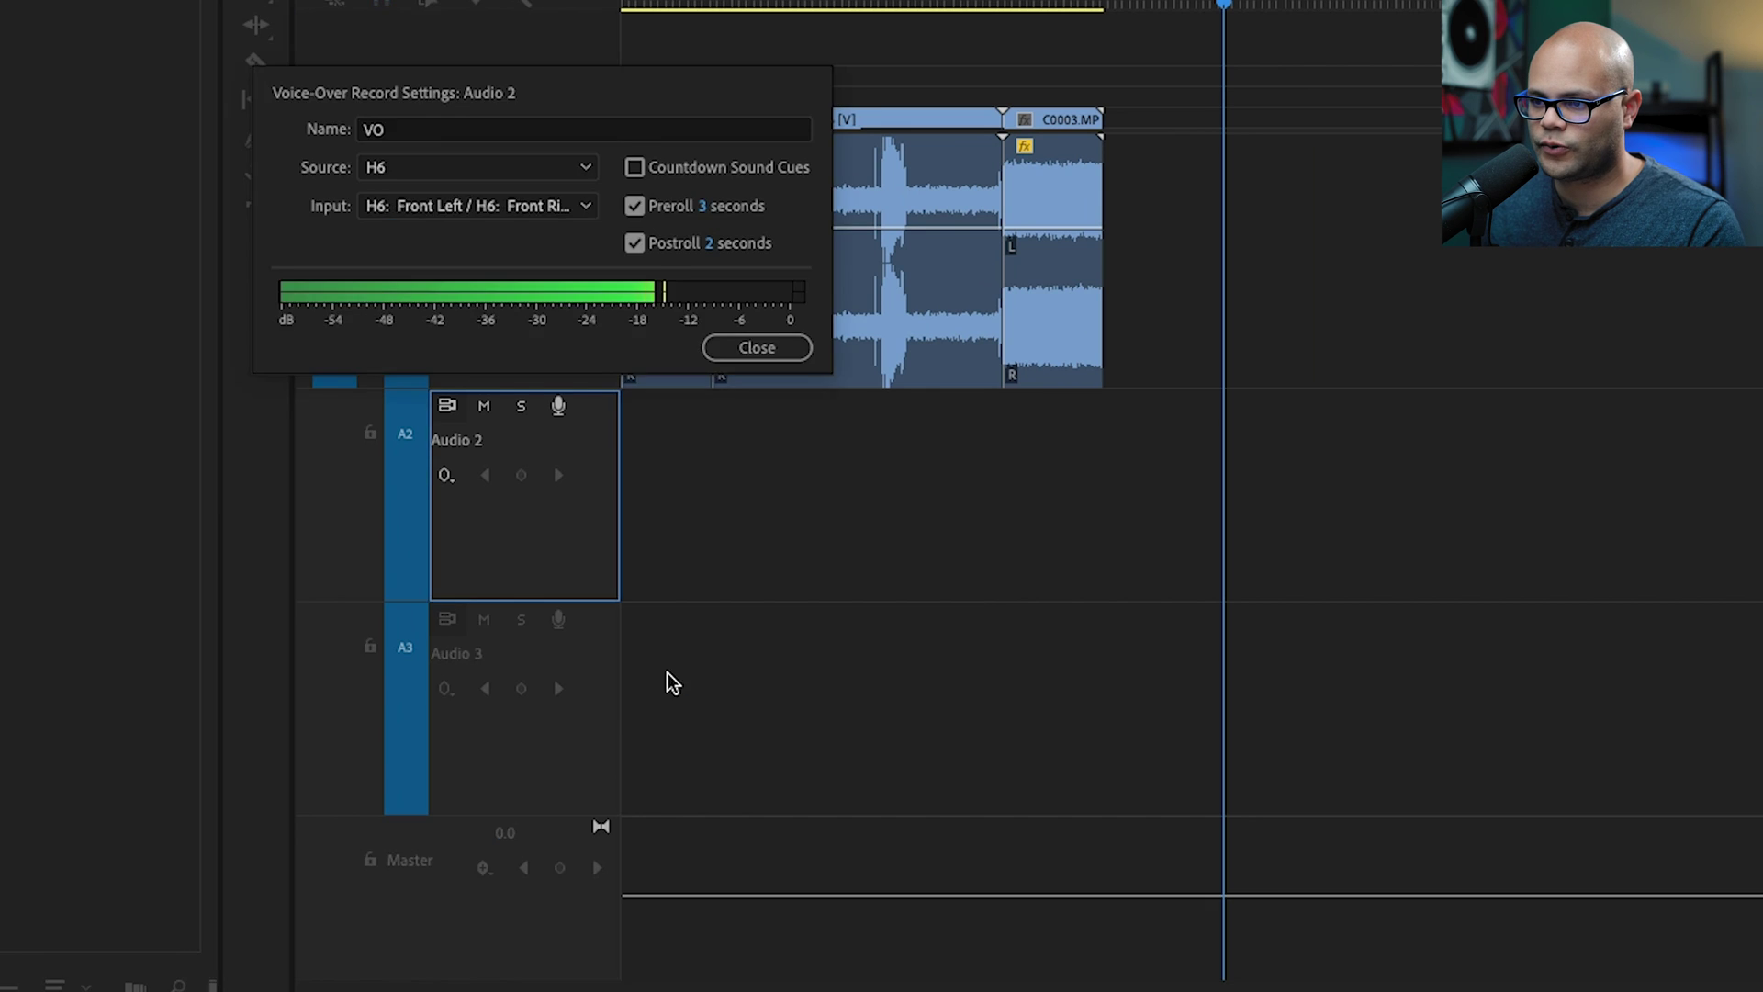
pyautogui.click(880, 308)
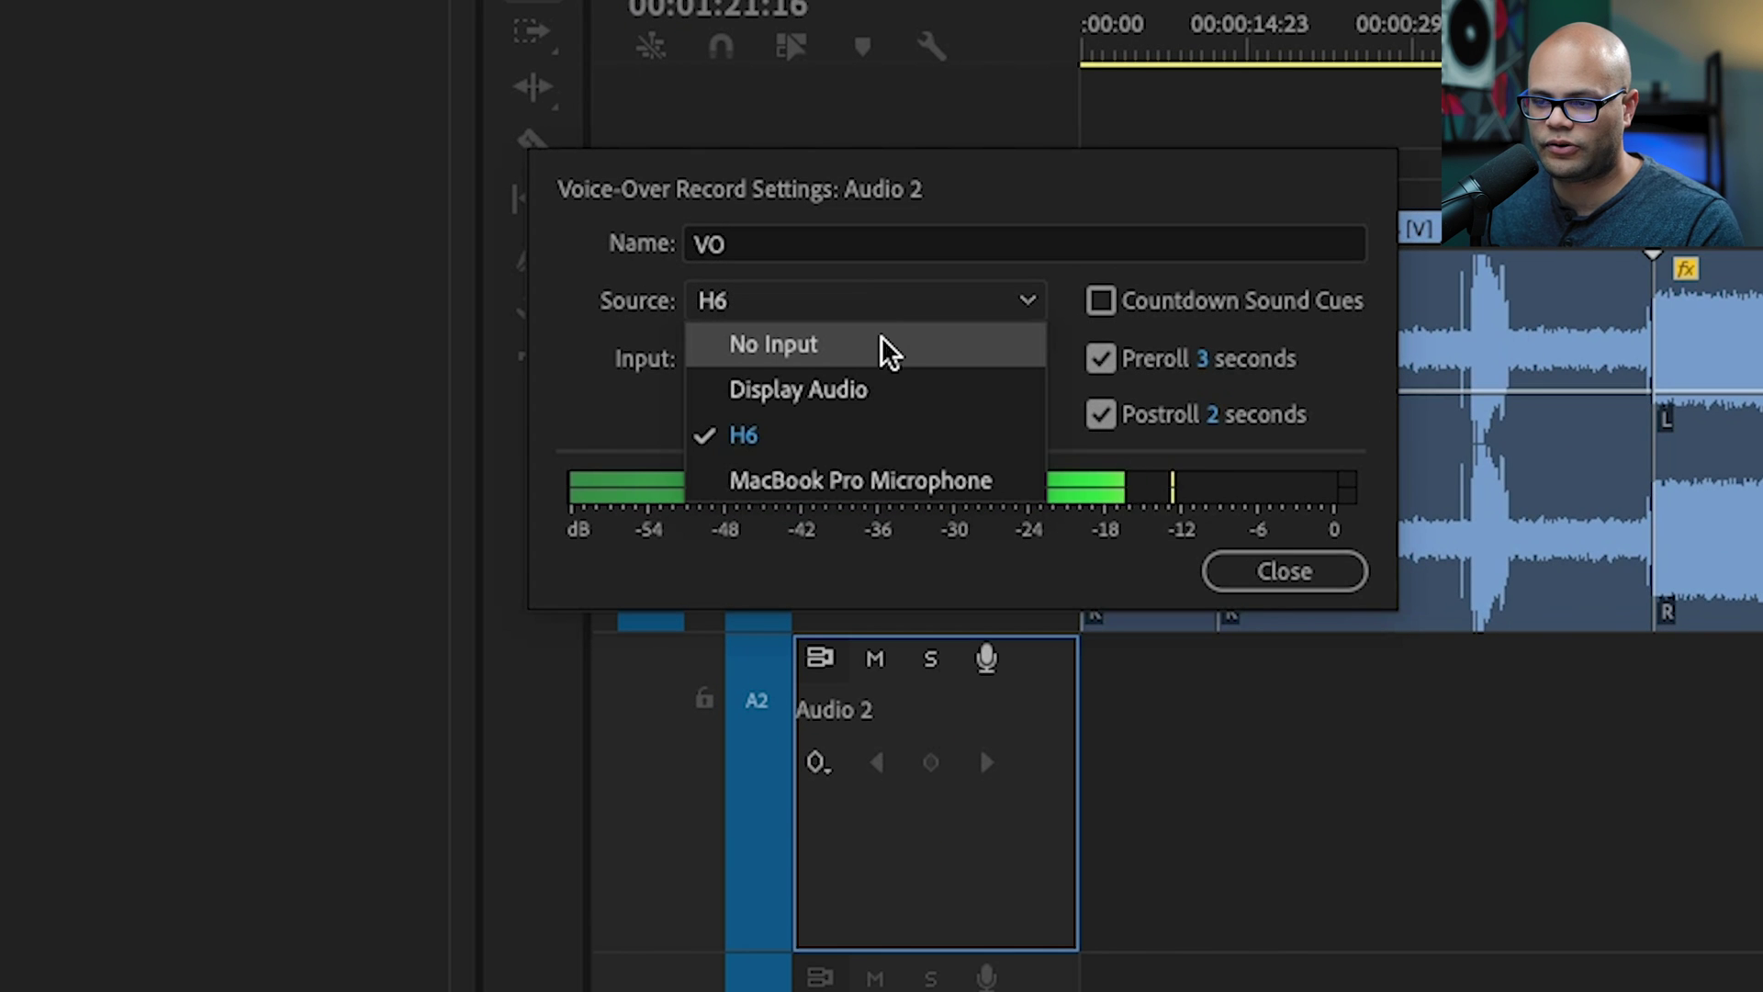
pyautogui.click(884, 345)
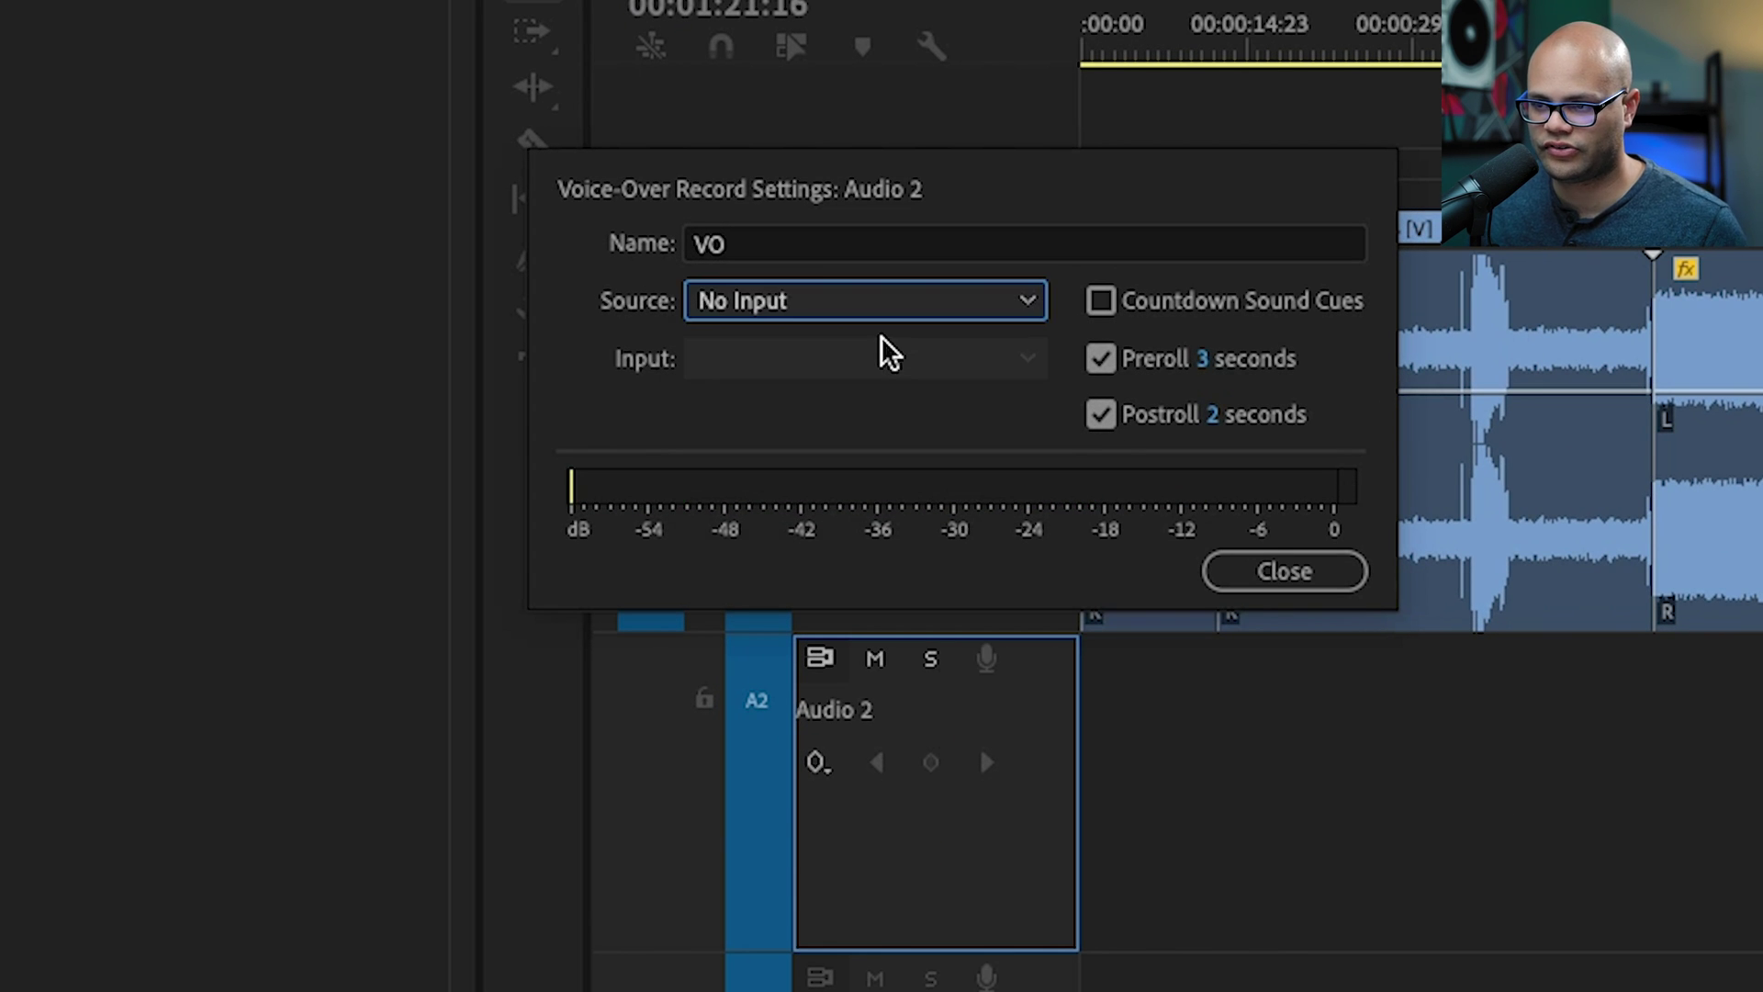
pyautogui.click(1331, 587)
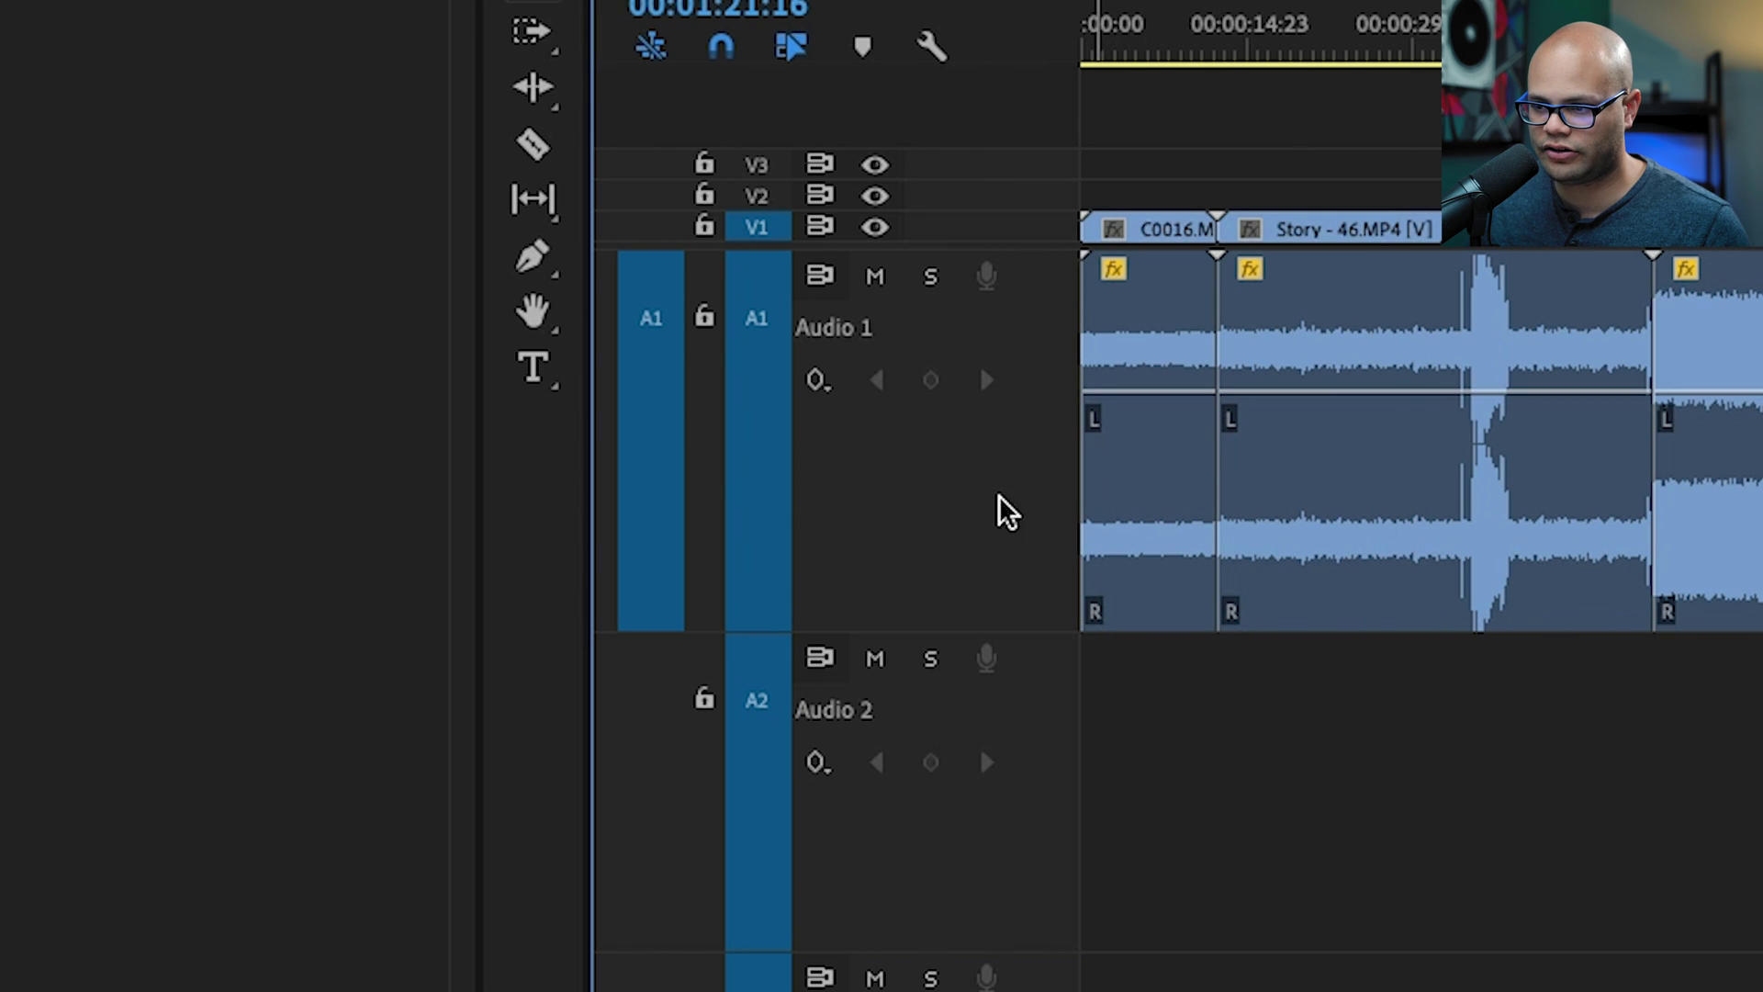
# Step: Switch Audio 2's voice-over source back to H6 and close the settings
pyautogui.rightClick(1012, 665)
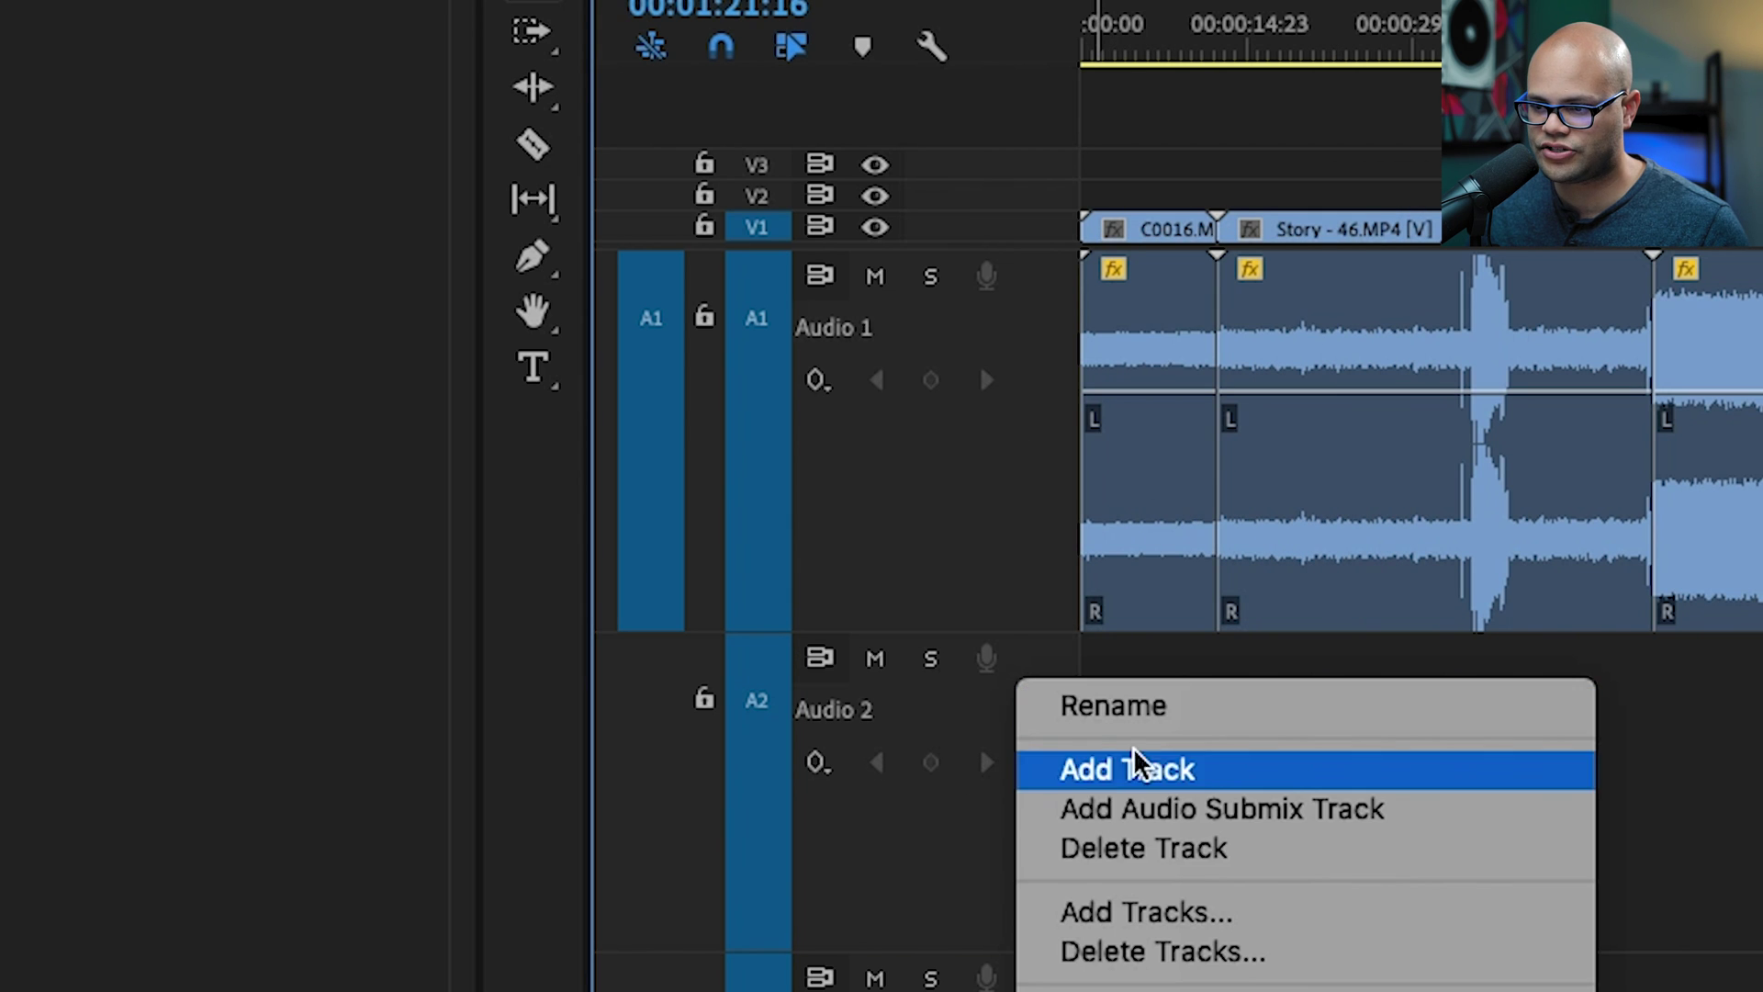
pyautogui.click(1213, 968)
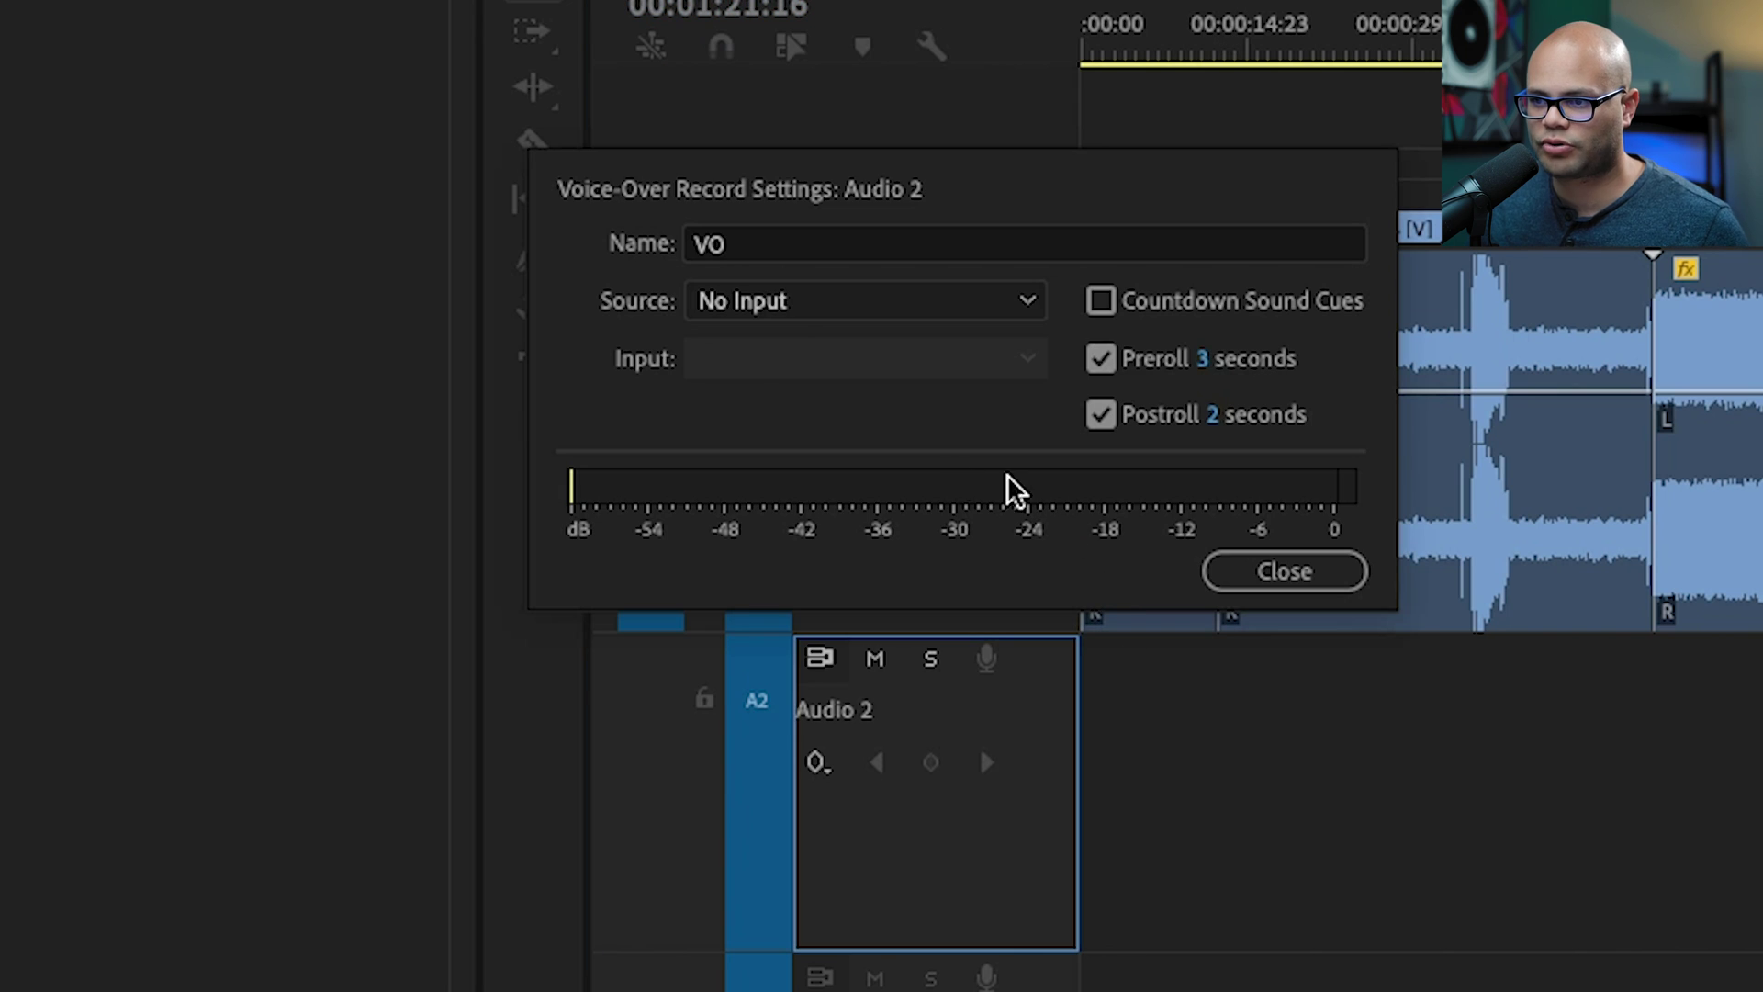
pyautogui.click(788, 310)
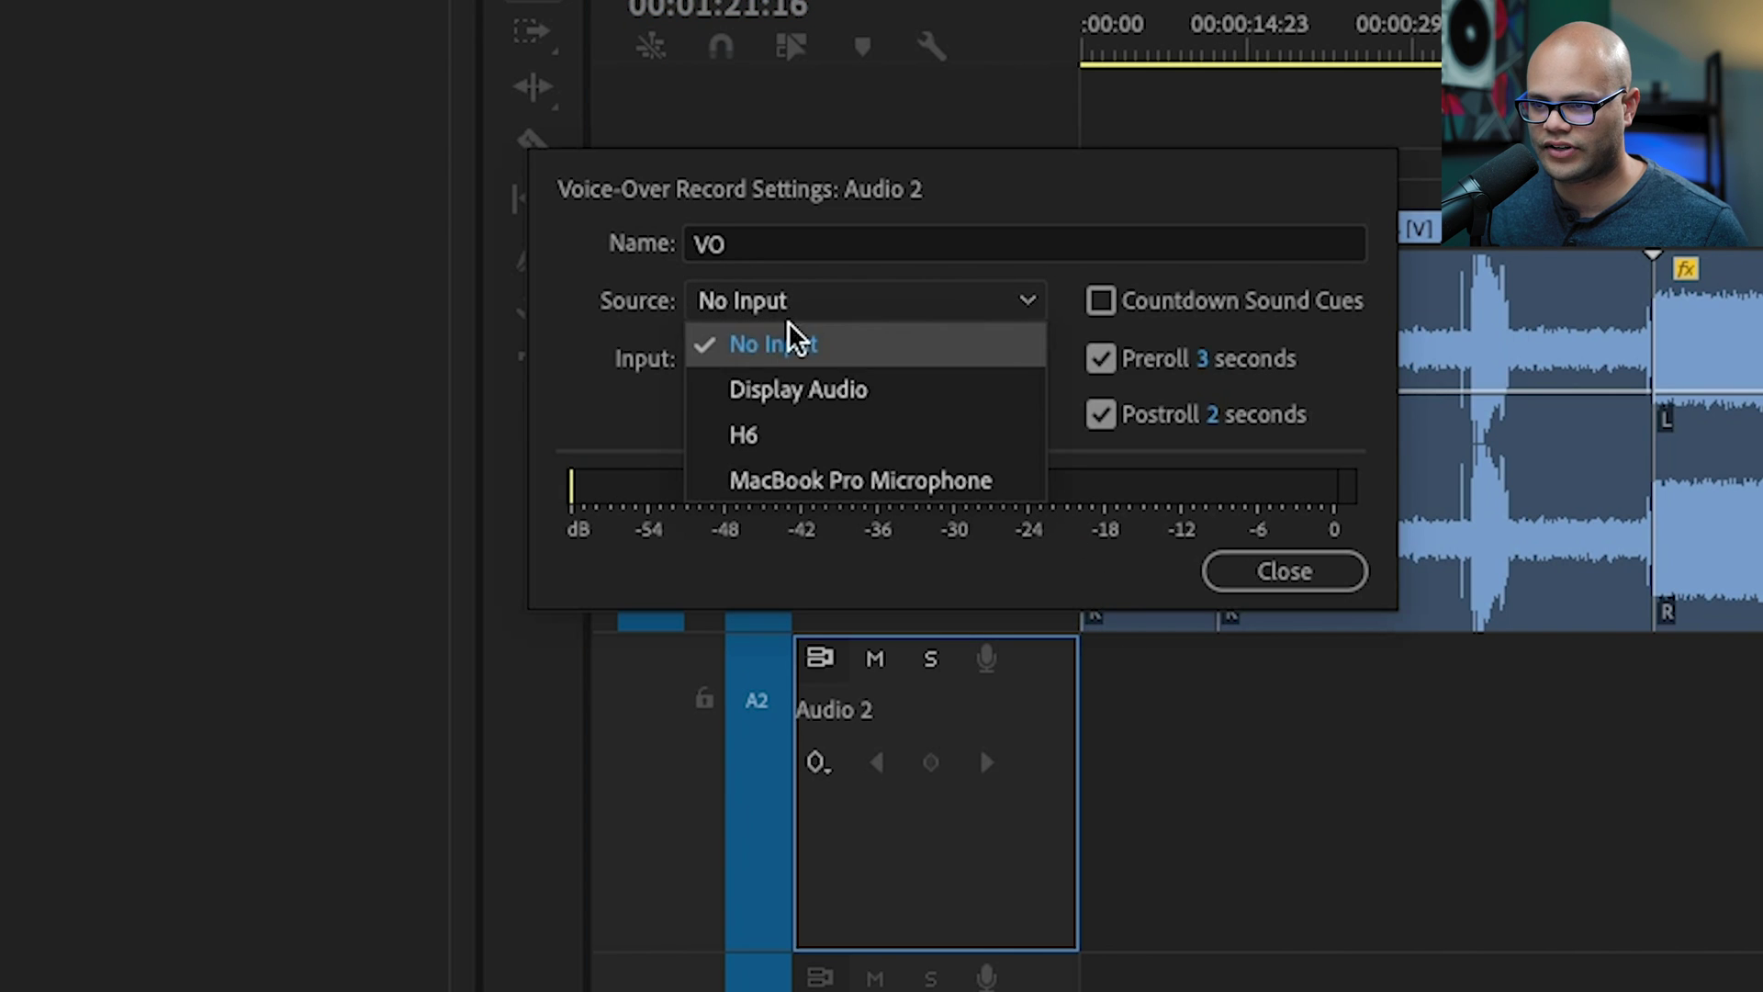
pyautogui.click(813, 433)
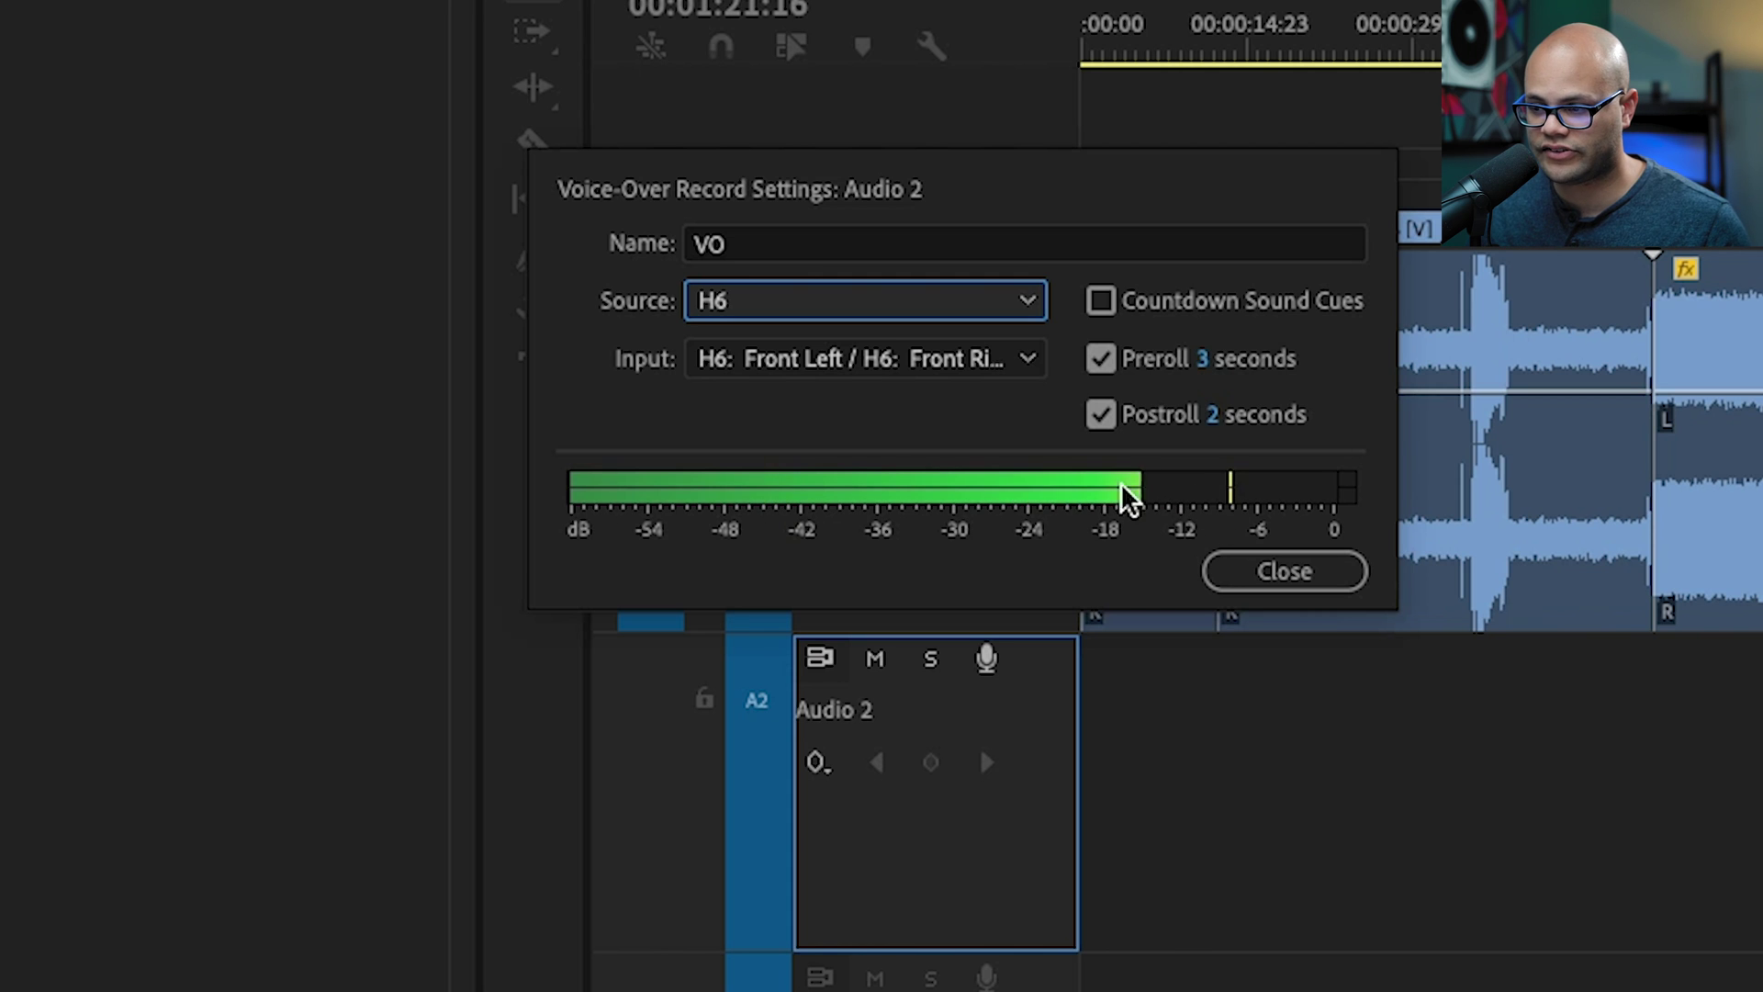
pyautogui.click(1281, 575)
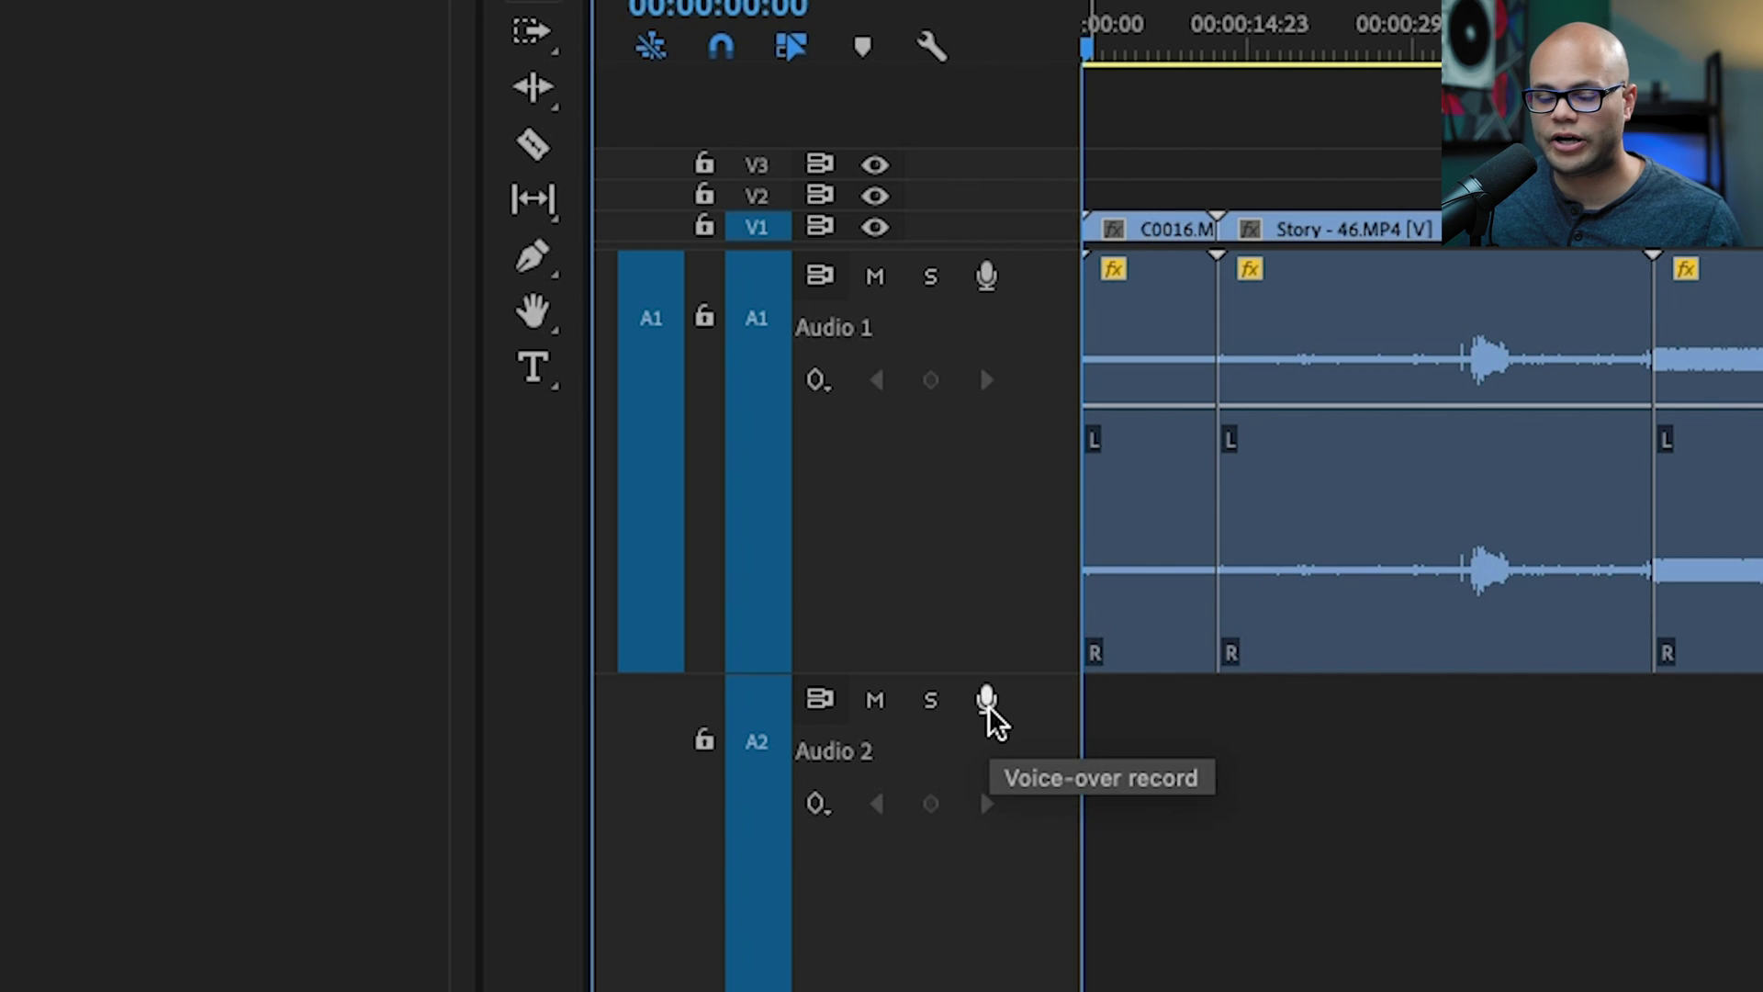
# Step: Record a new VO.wav voice-over take onto Audio 2 and mute the computer's sound
pyautogui.click(988, 713)
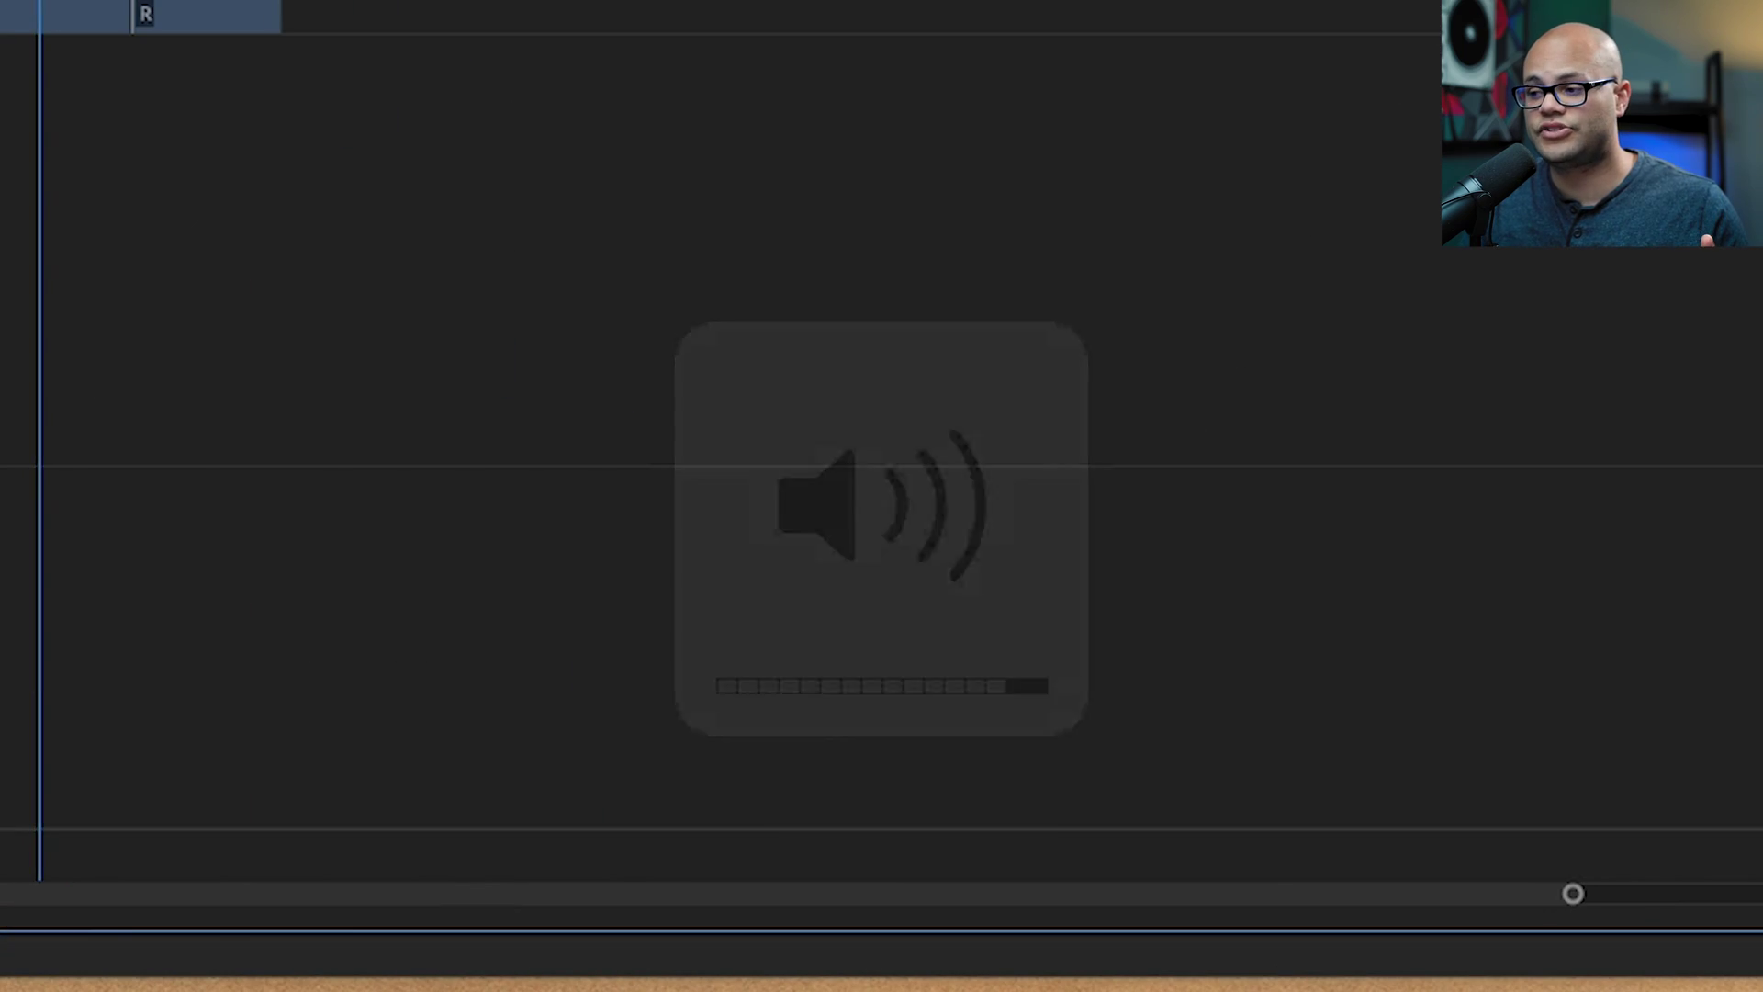
pyautogui.press('XF86AudioMute')
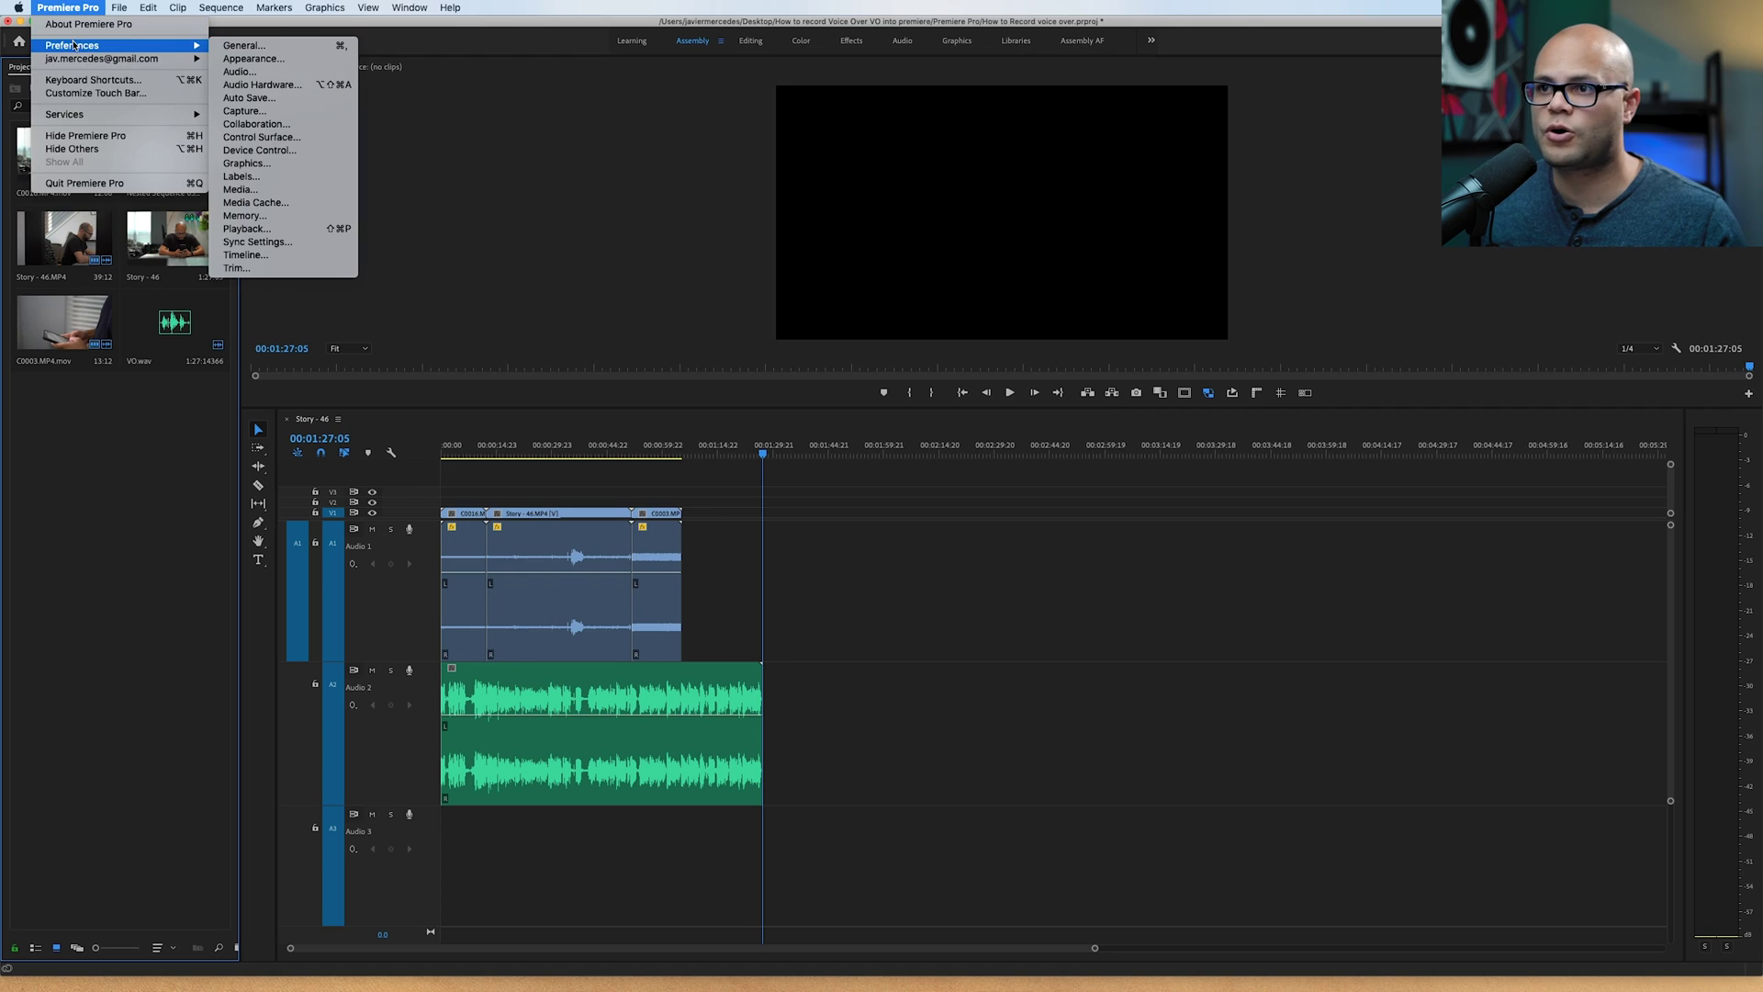
# Step: Enable 'Mute input during timeline recording' in Premiere's Audio preferences
pyautogui.click(237, 71)
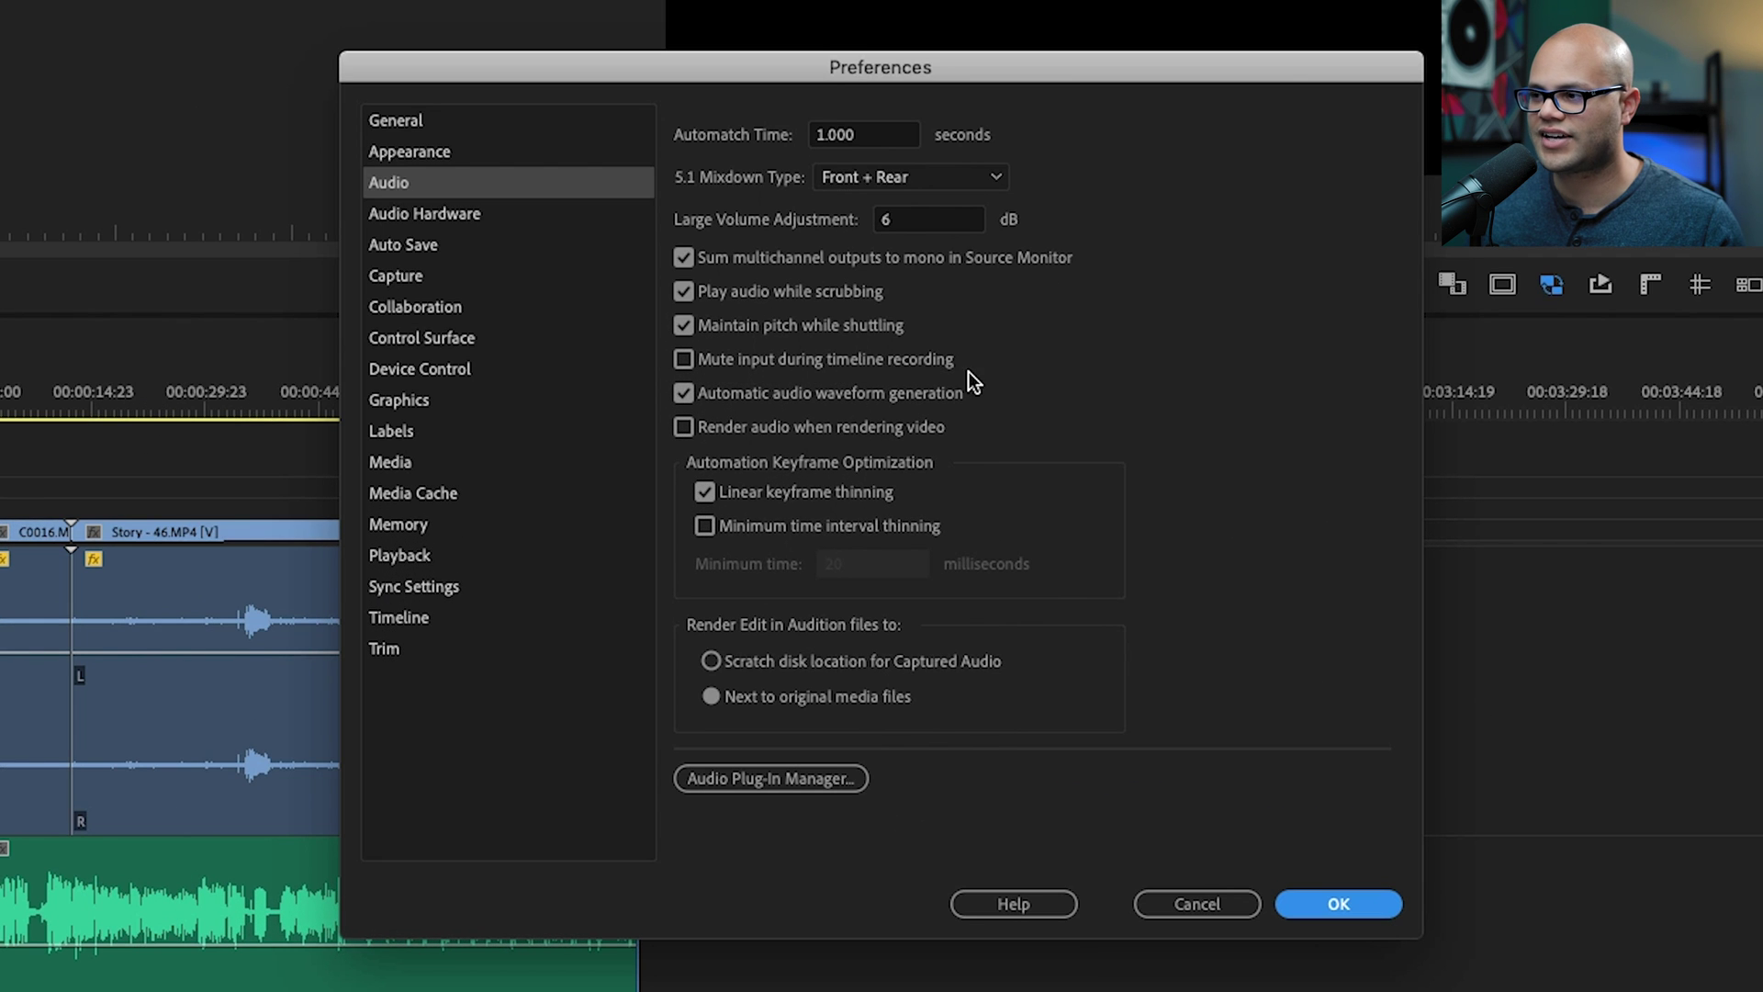
pyautogui.click(683, 358)
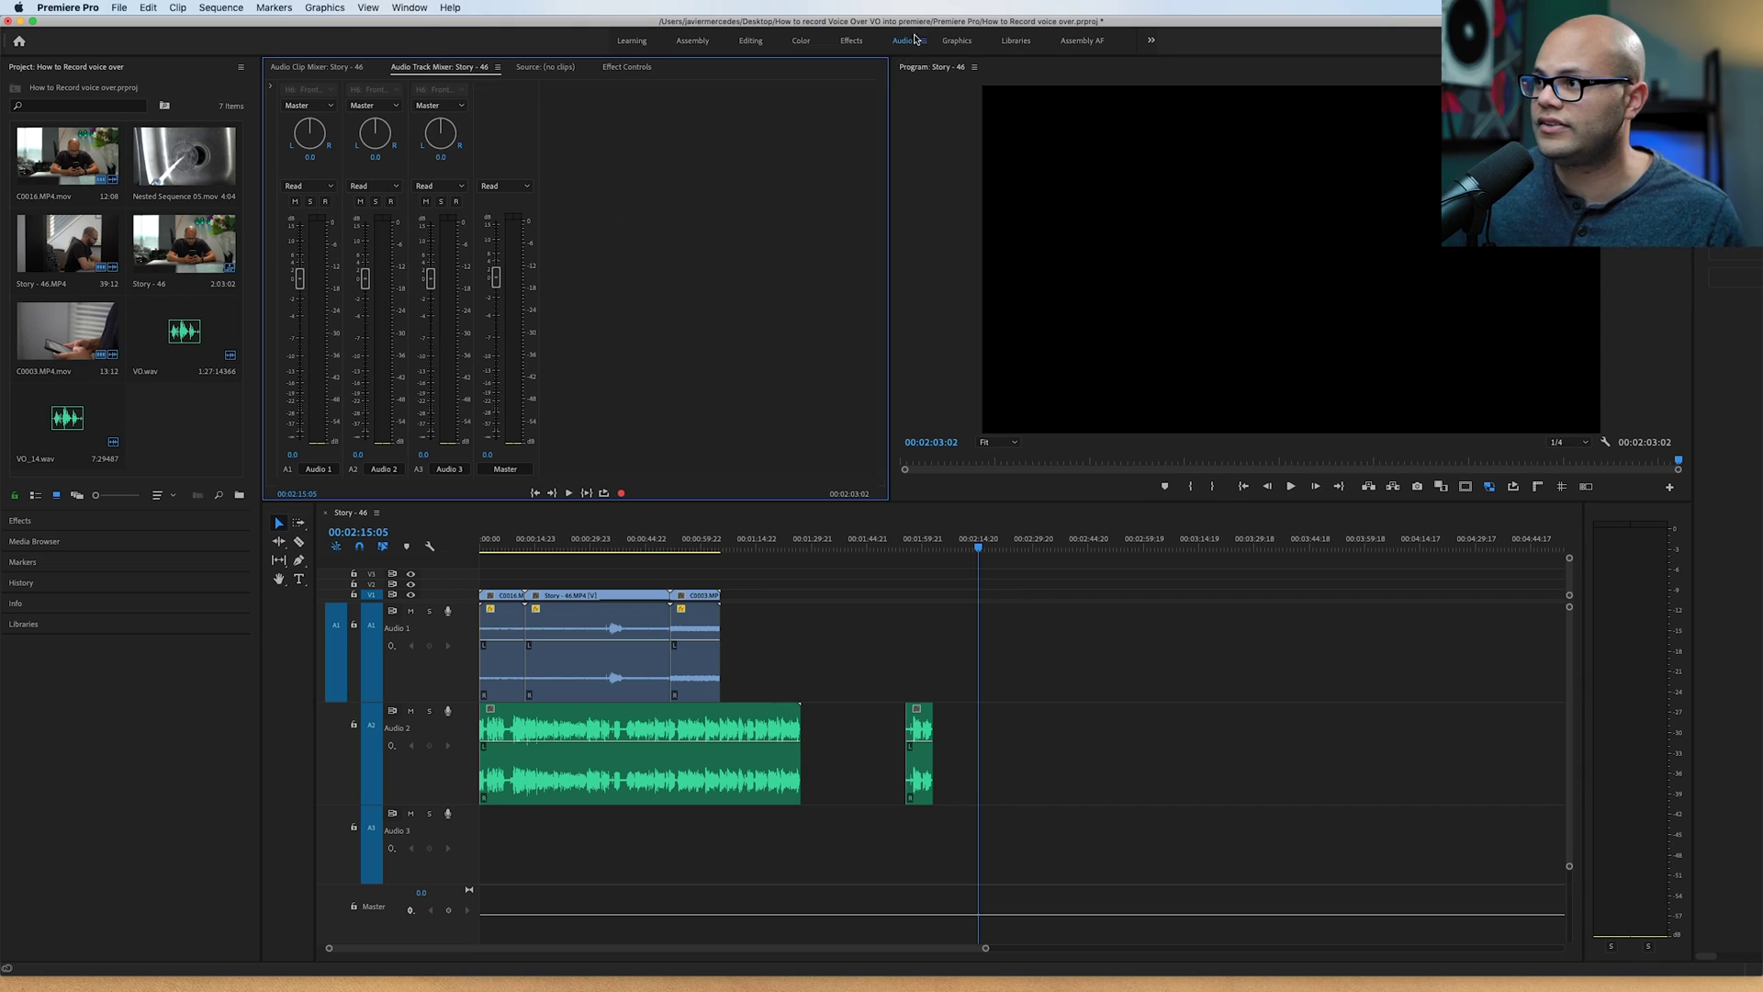
# Step: Show the Audio Track Mixer for the Story - 46 sequence
pyautogui.click(411, 8)
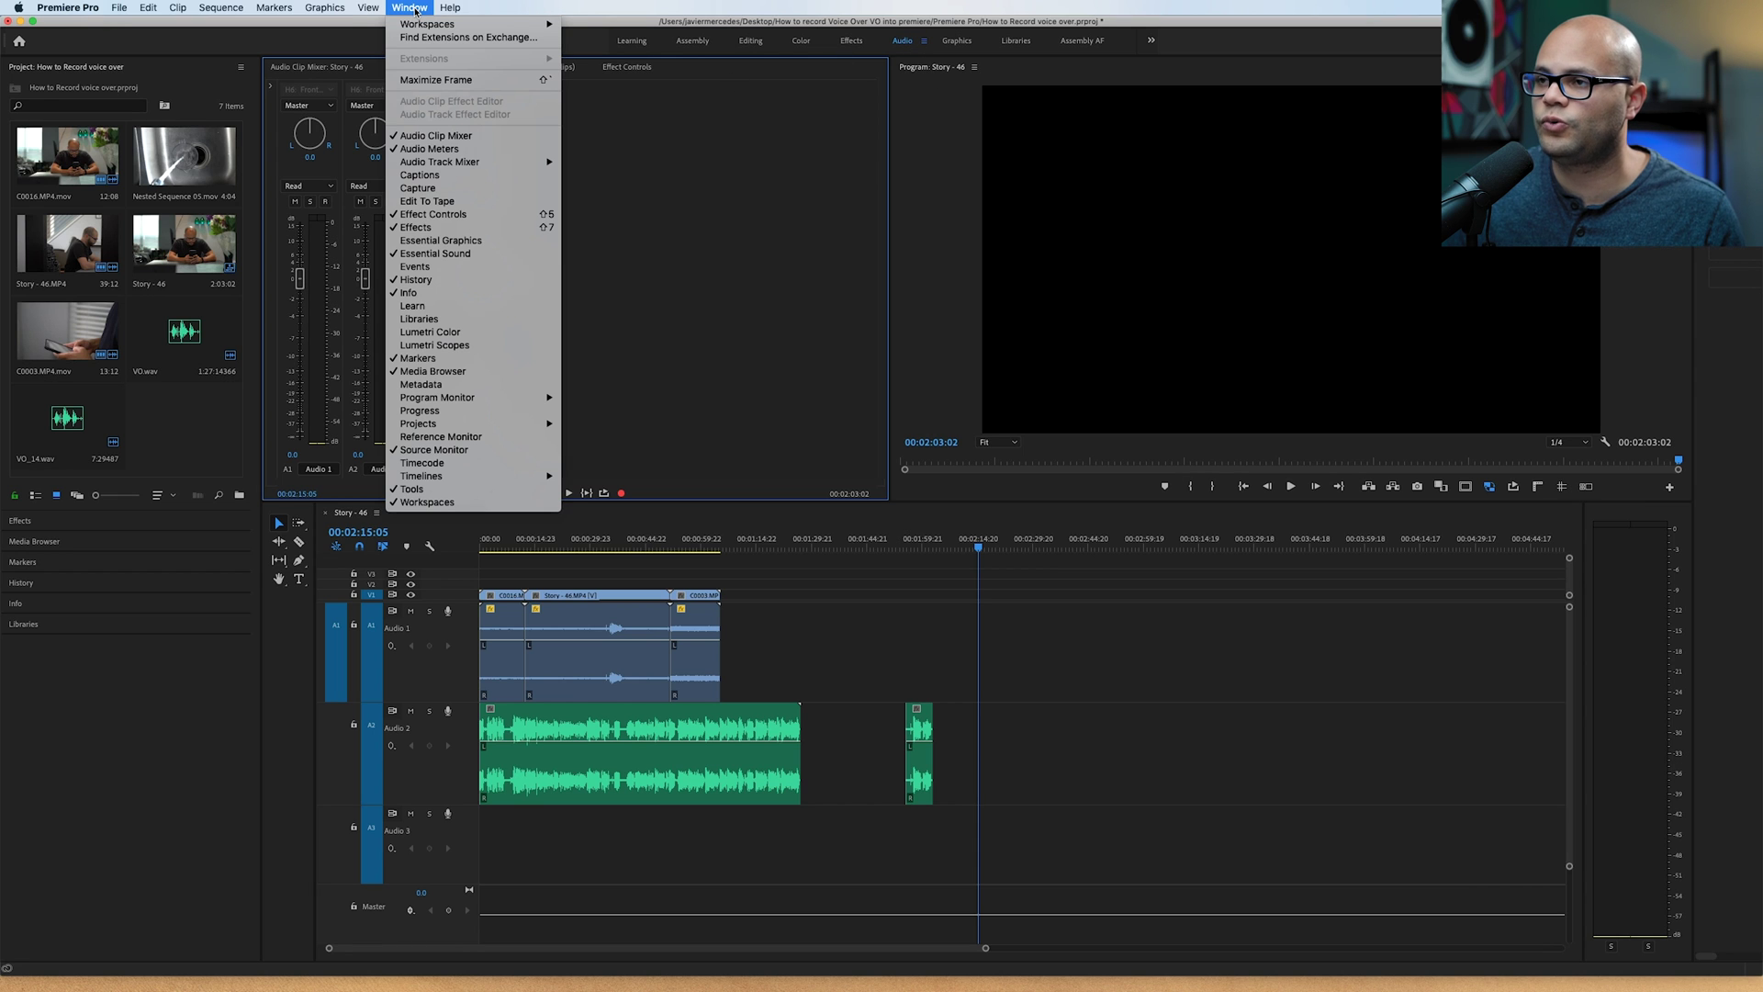
pyautogui.moveTo(482, 161)
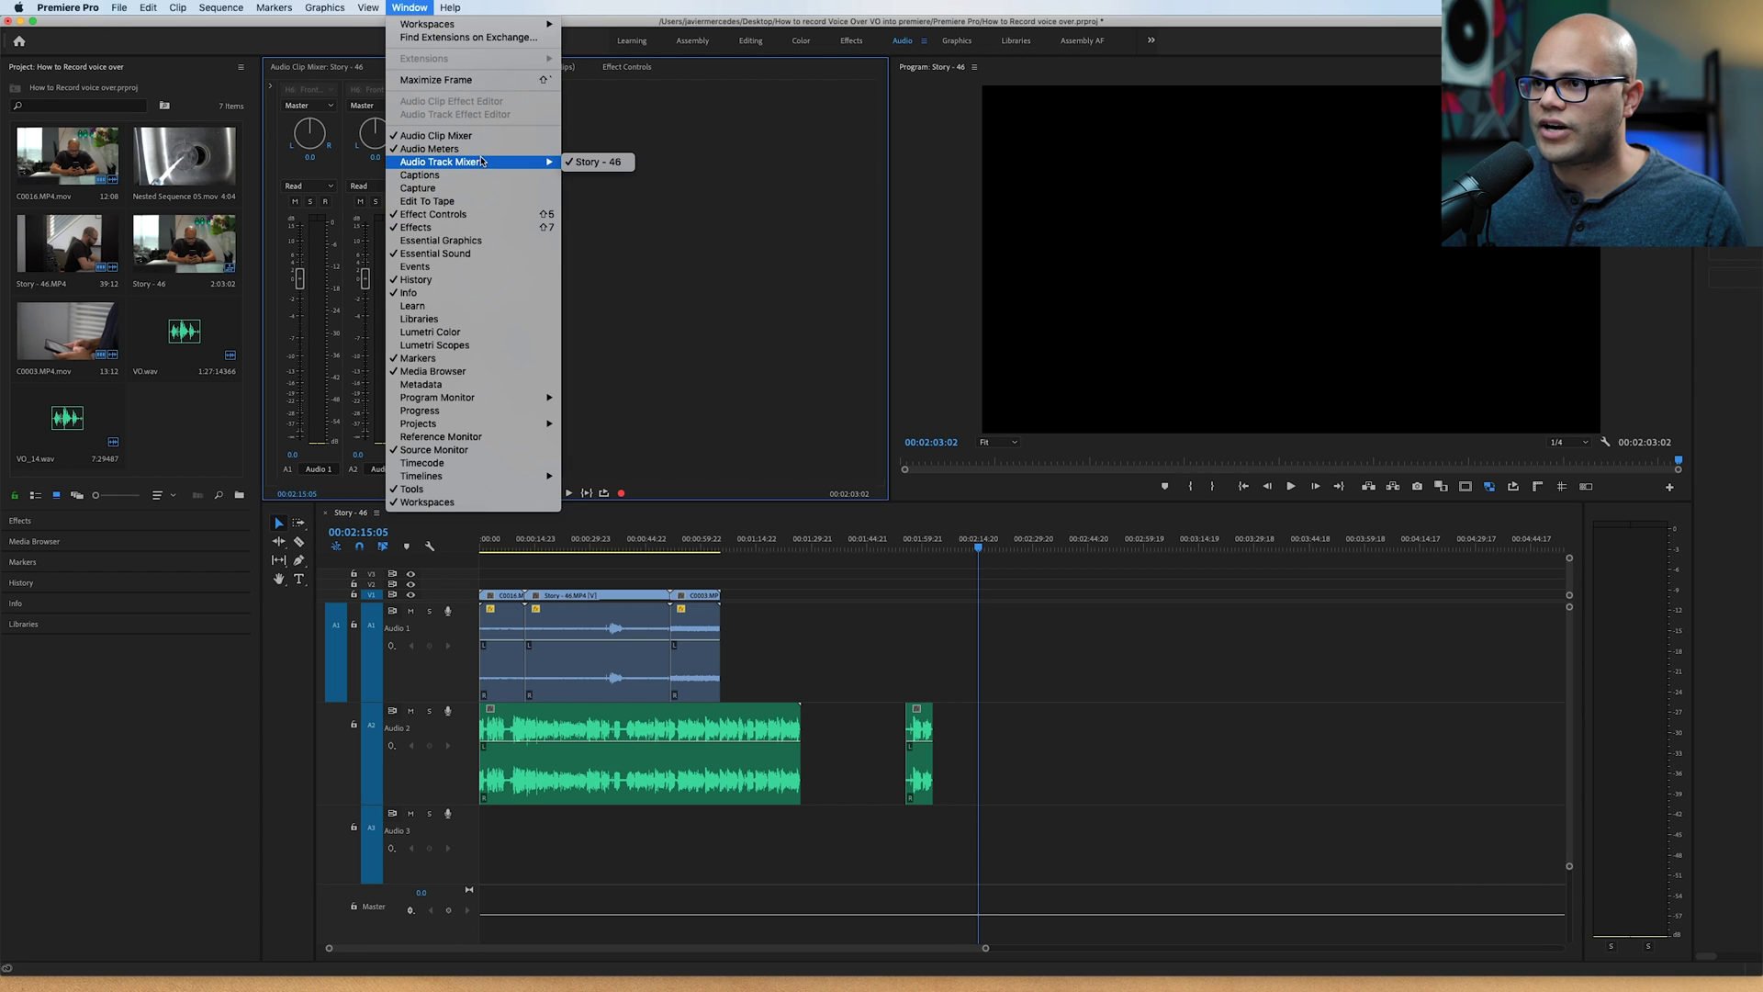
pyautogui.click(596, 161)
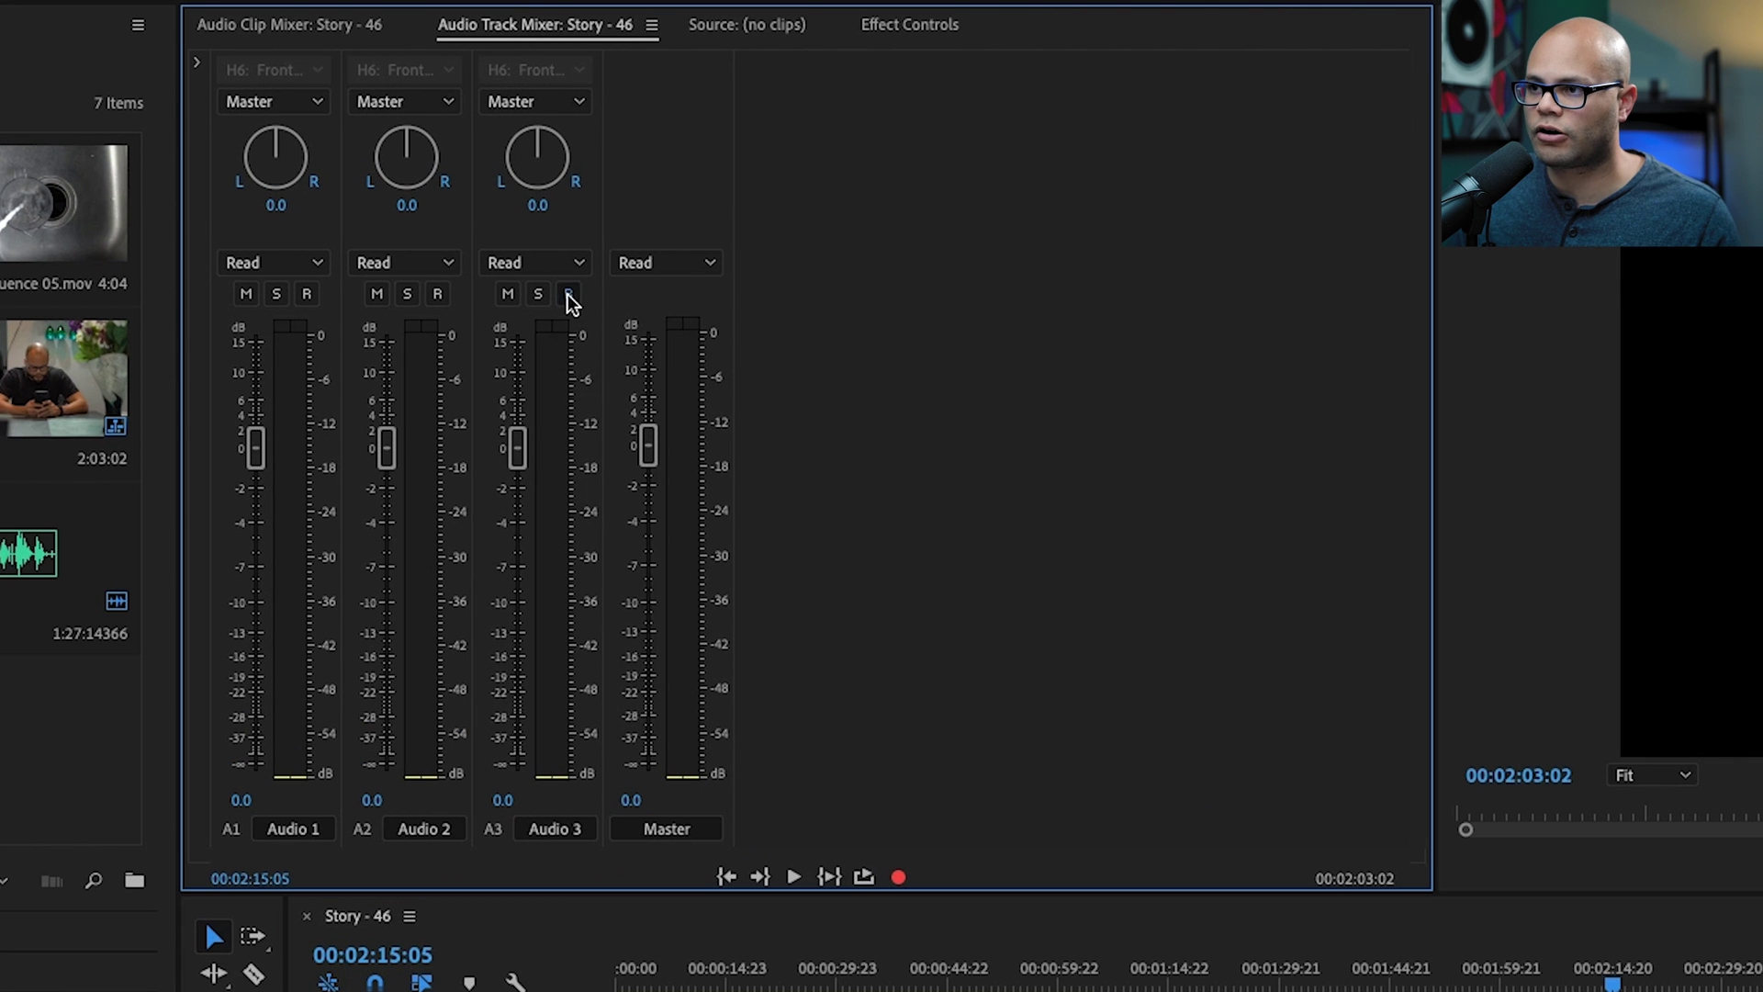
# Step: Arm Audio 3 and record a short voice-over clip onto track A3, then stop
pyautogui.click(456, 202)
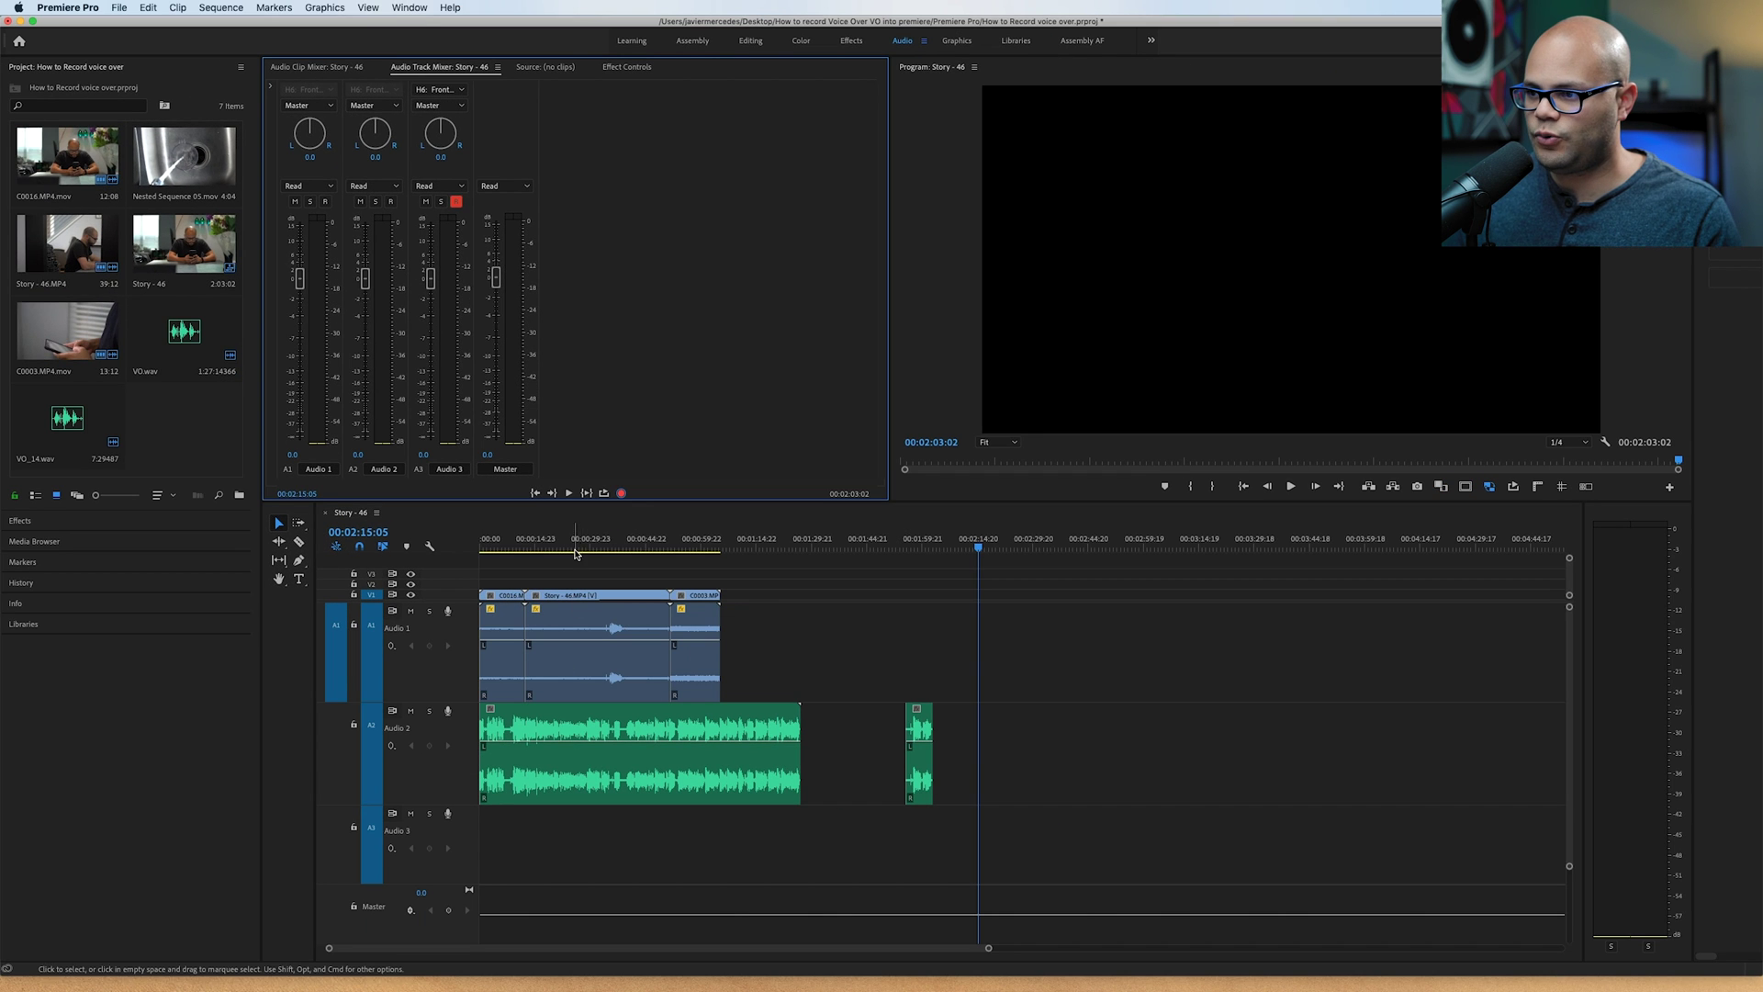
pyautogui.click(568, 493)
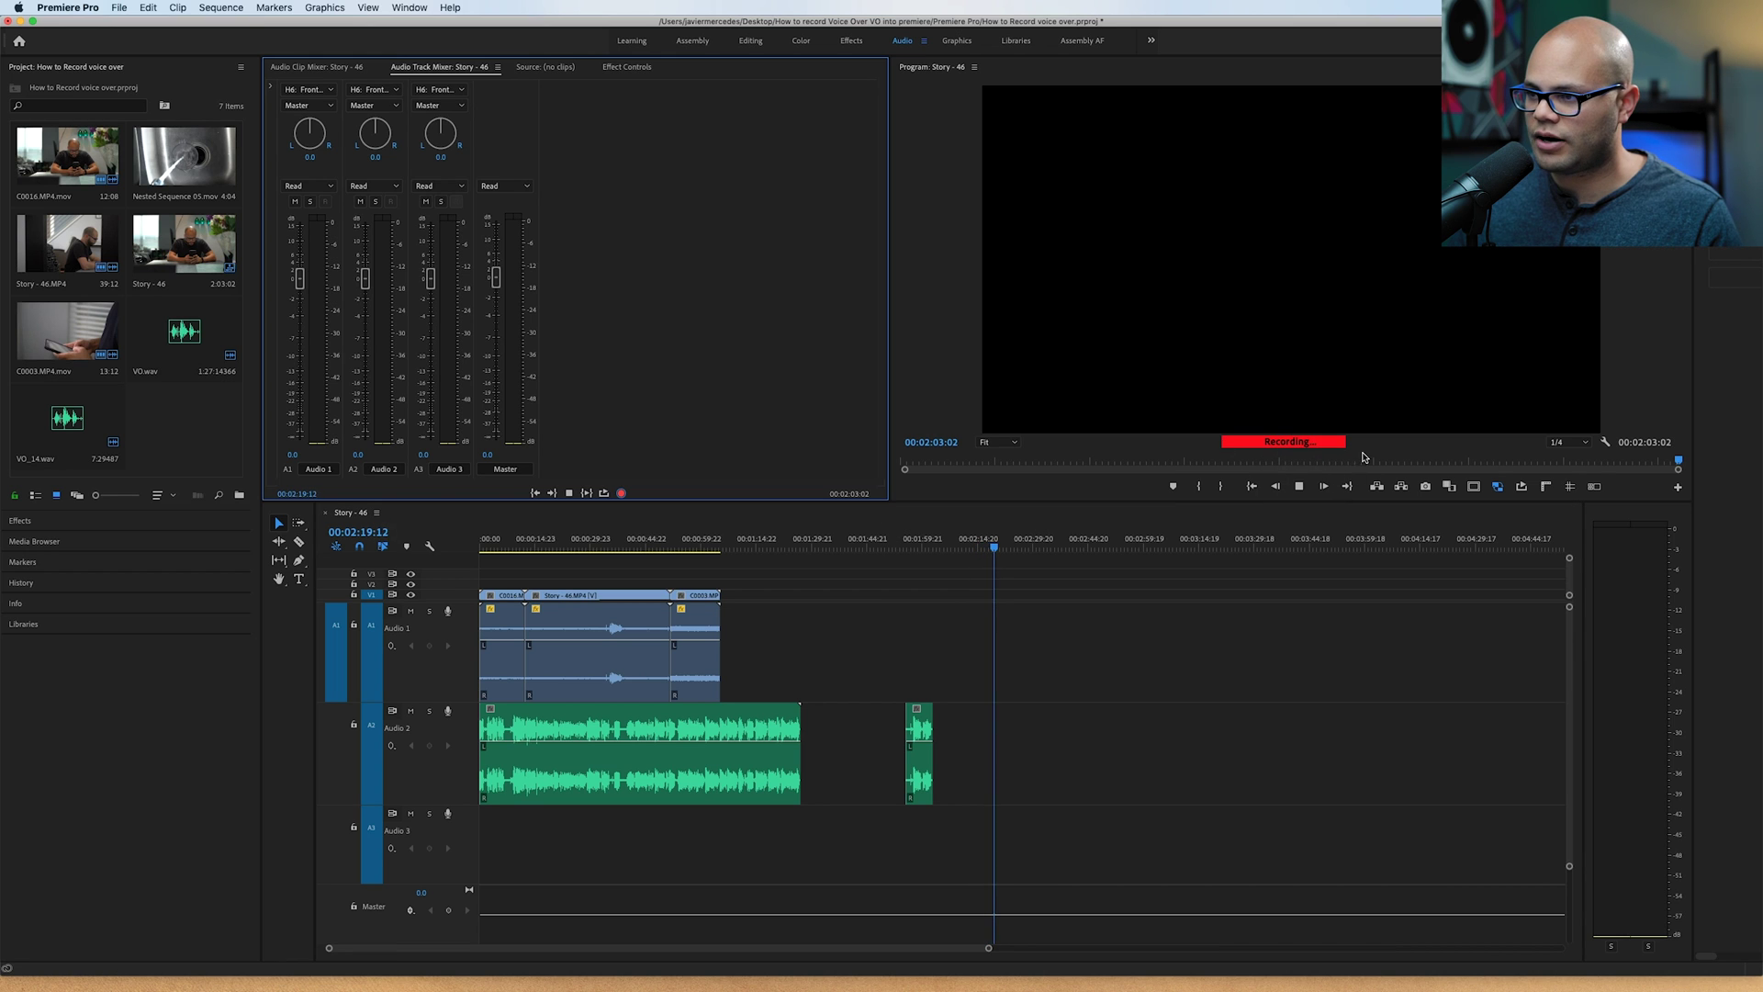
pyautogui.click(622, 494)
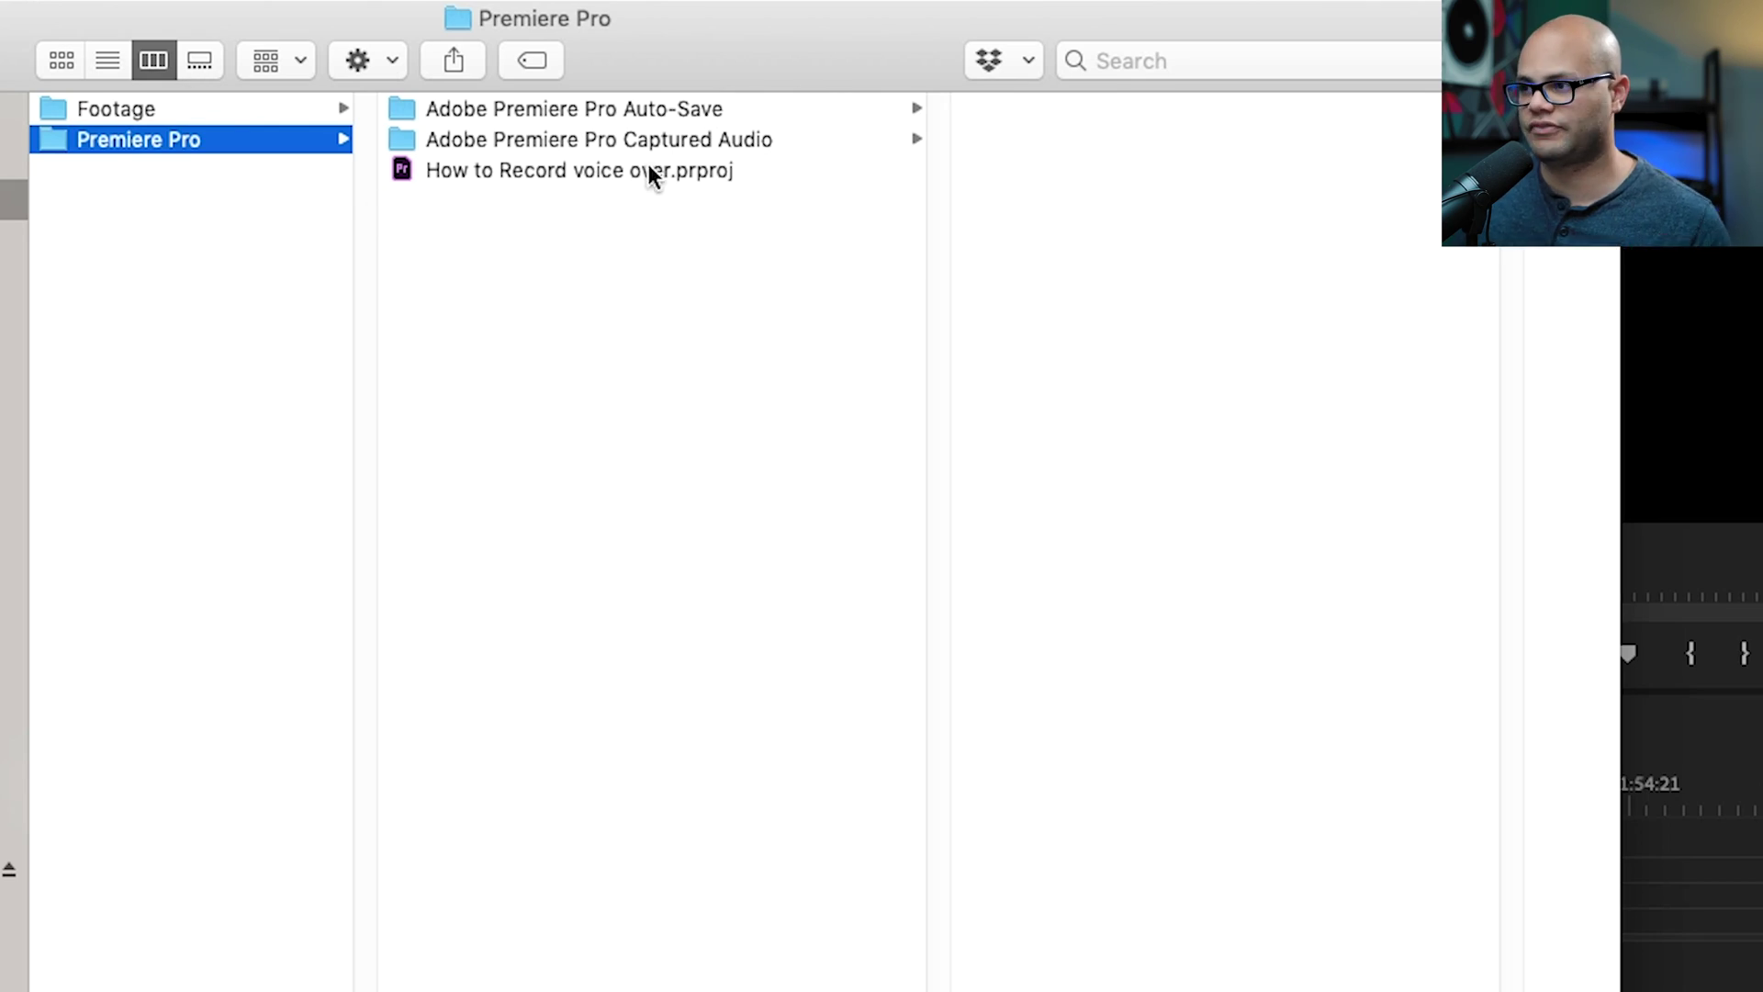
# Step: Browse into Adobe Premiere Pro Captured Audio > How to Record voice over to see the recorded wav files
pyautogui.click(559, 140)
pyautogui.click(1161, 108)
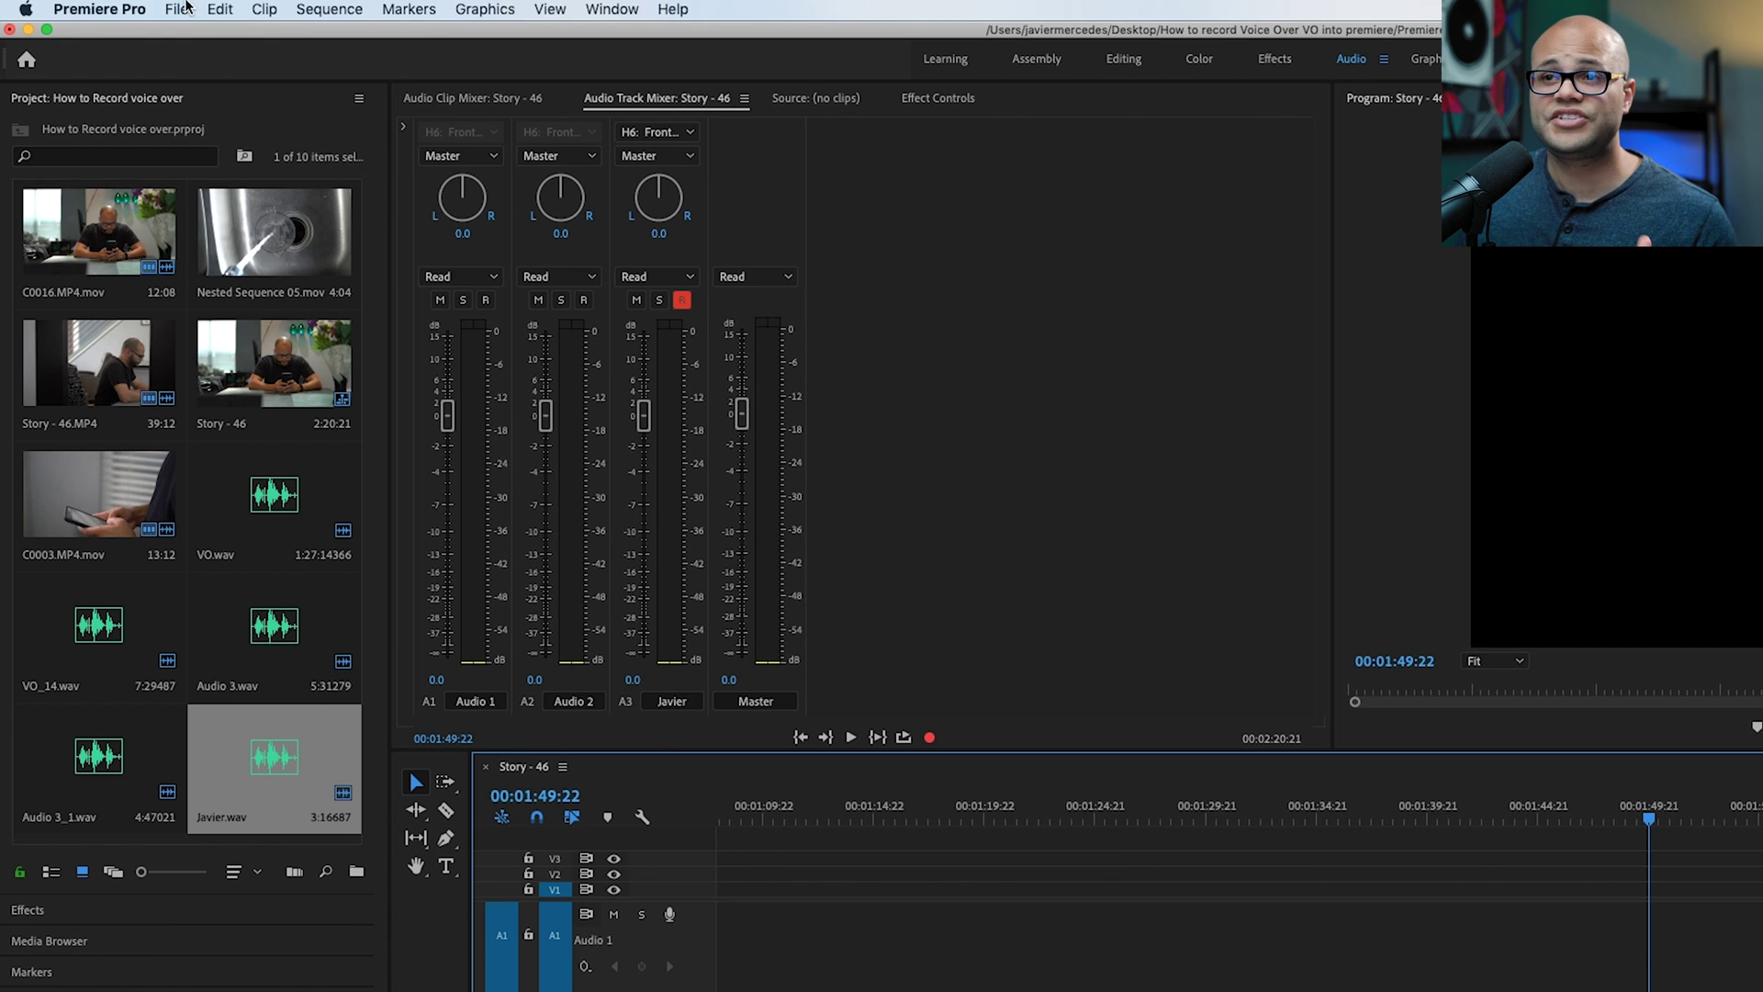
# Step: Check Scratch Disks project settings, keeping Captured Audio at Same as Project
pyautogui.click(101, 10)
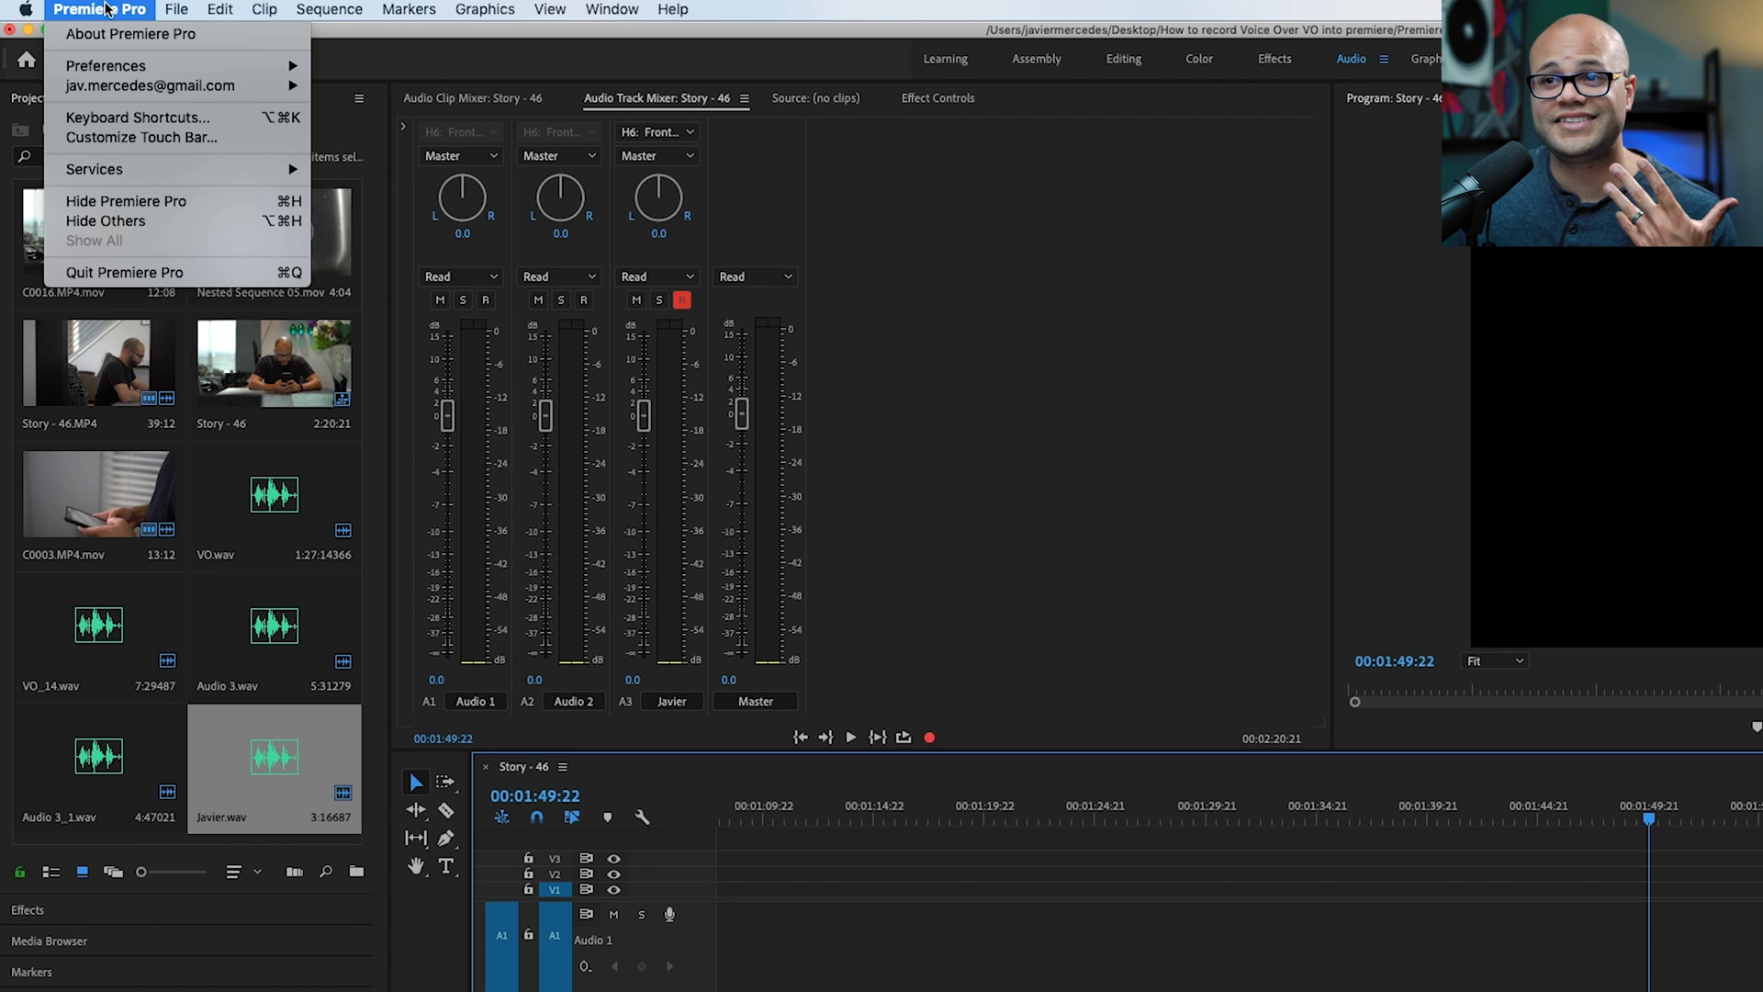
pyautogui.moveTo(191, 7)
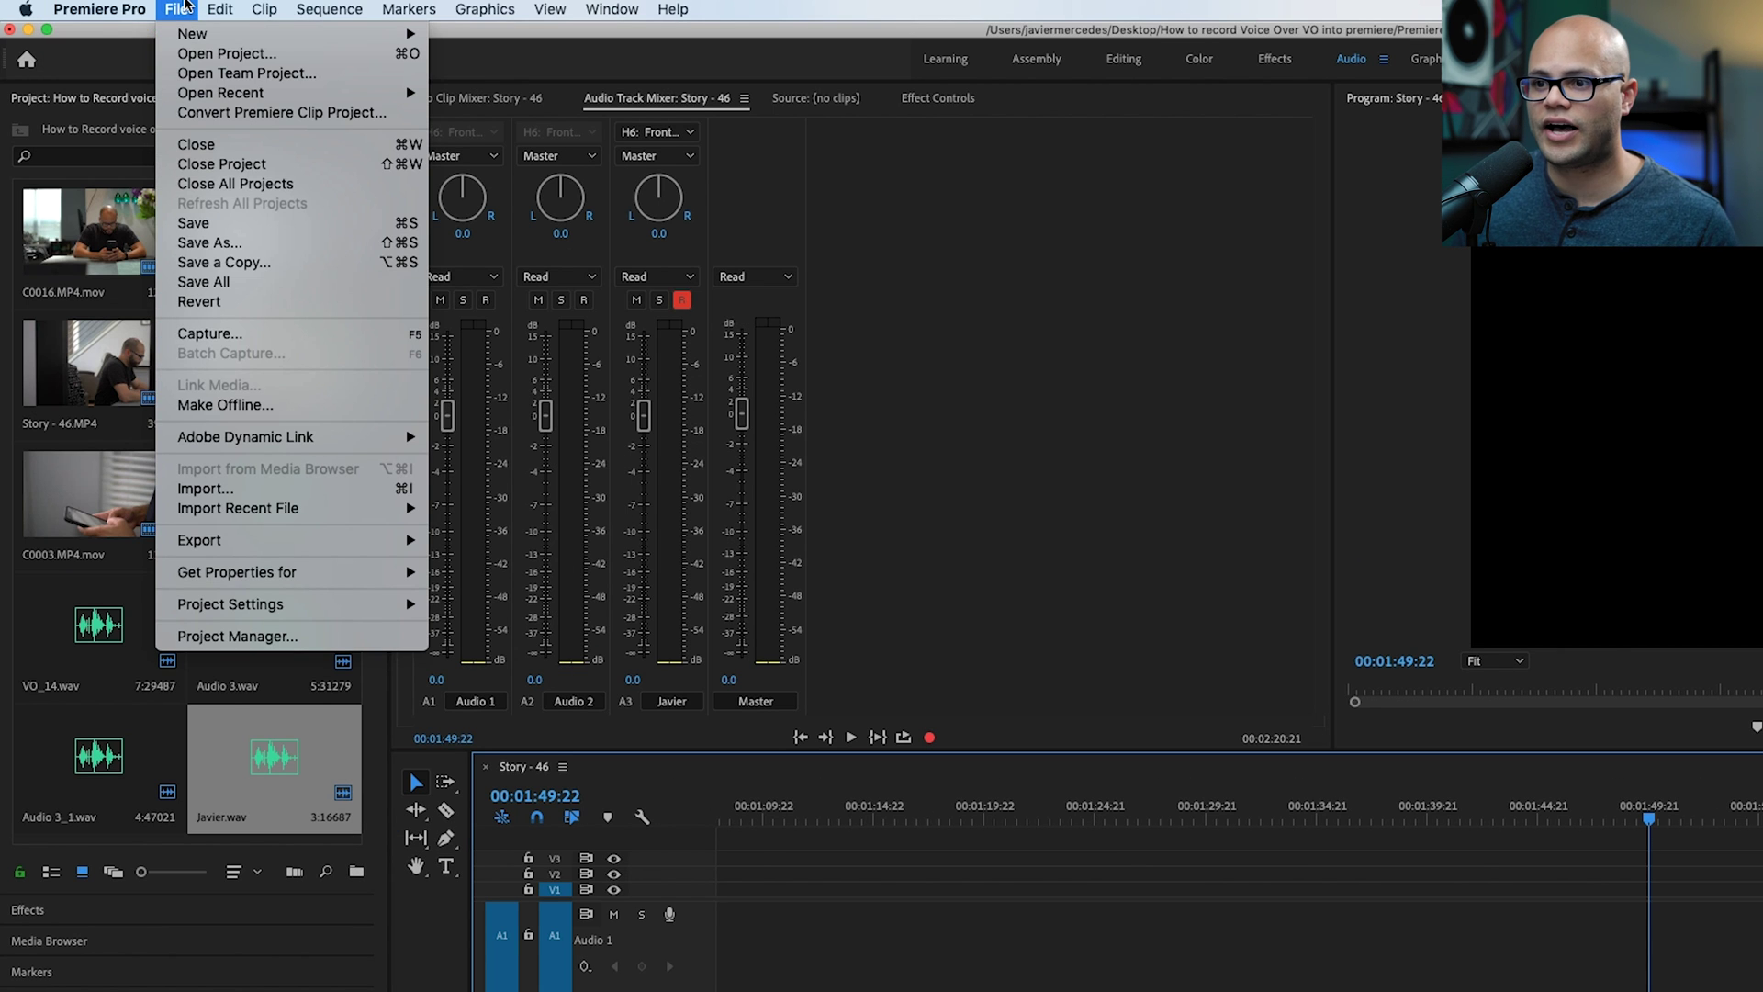
pyautogui.moveTo(309, 604)
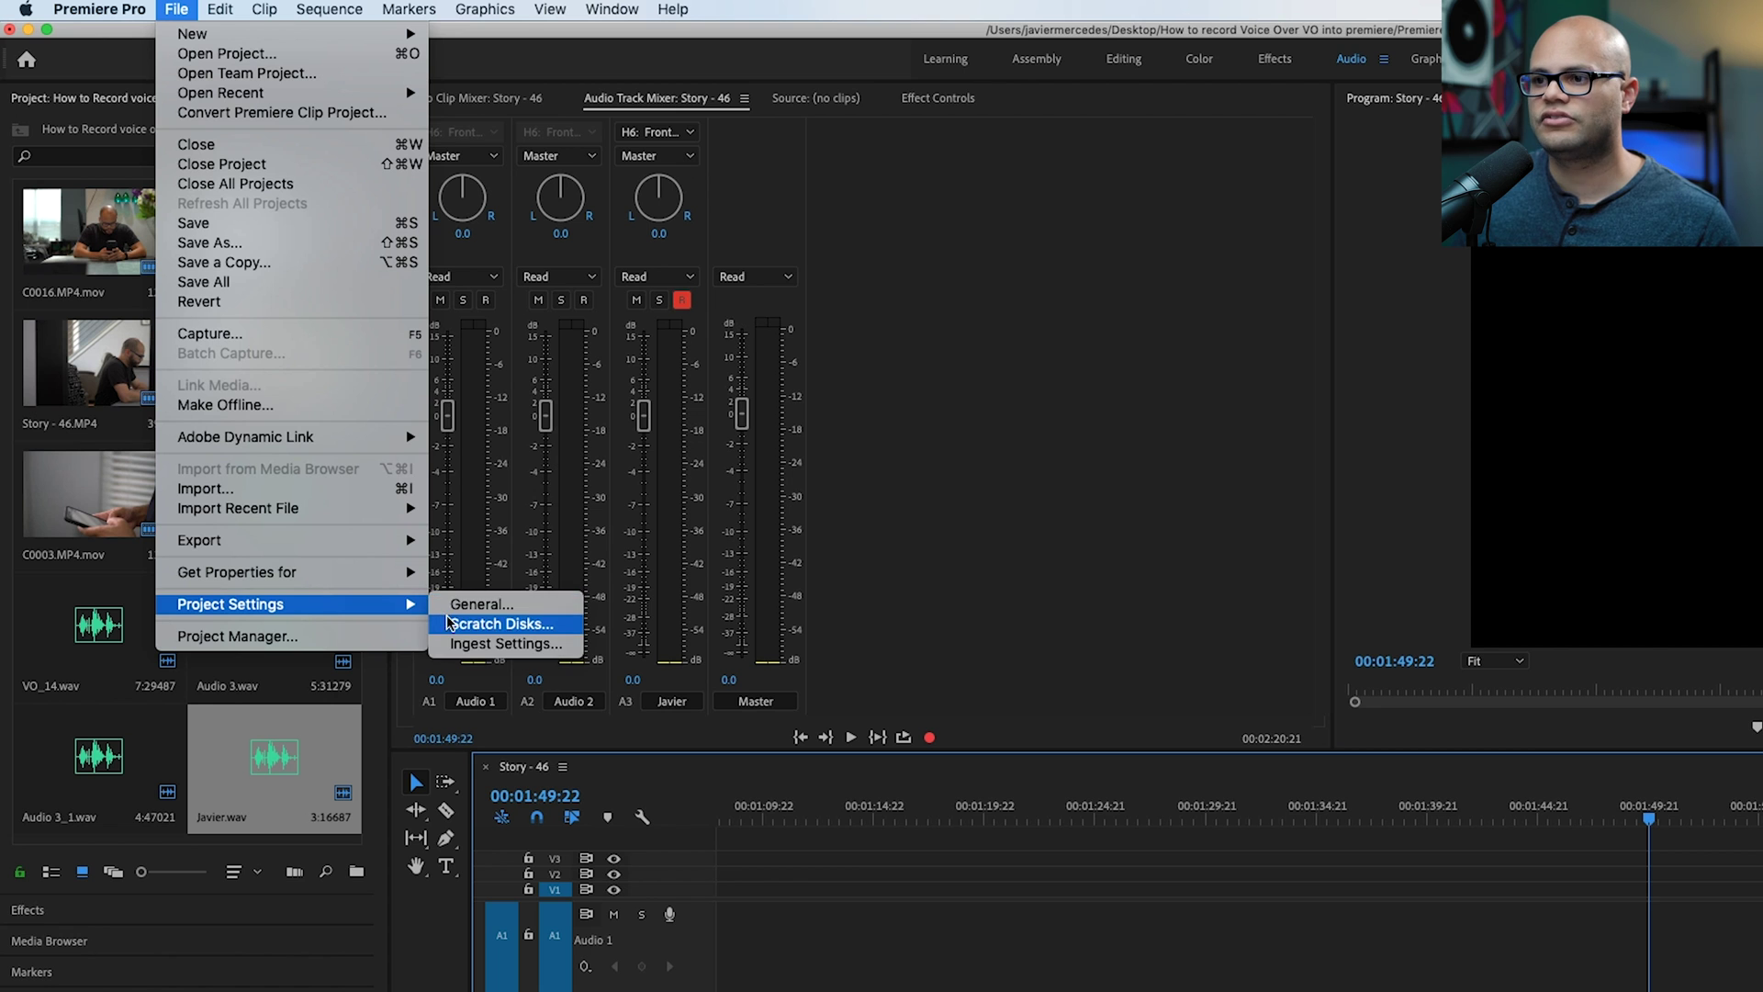
pyautogui.click(496, 623)
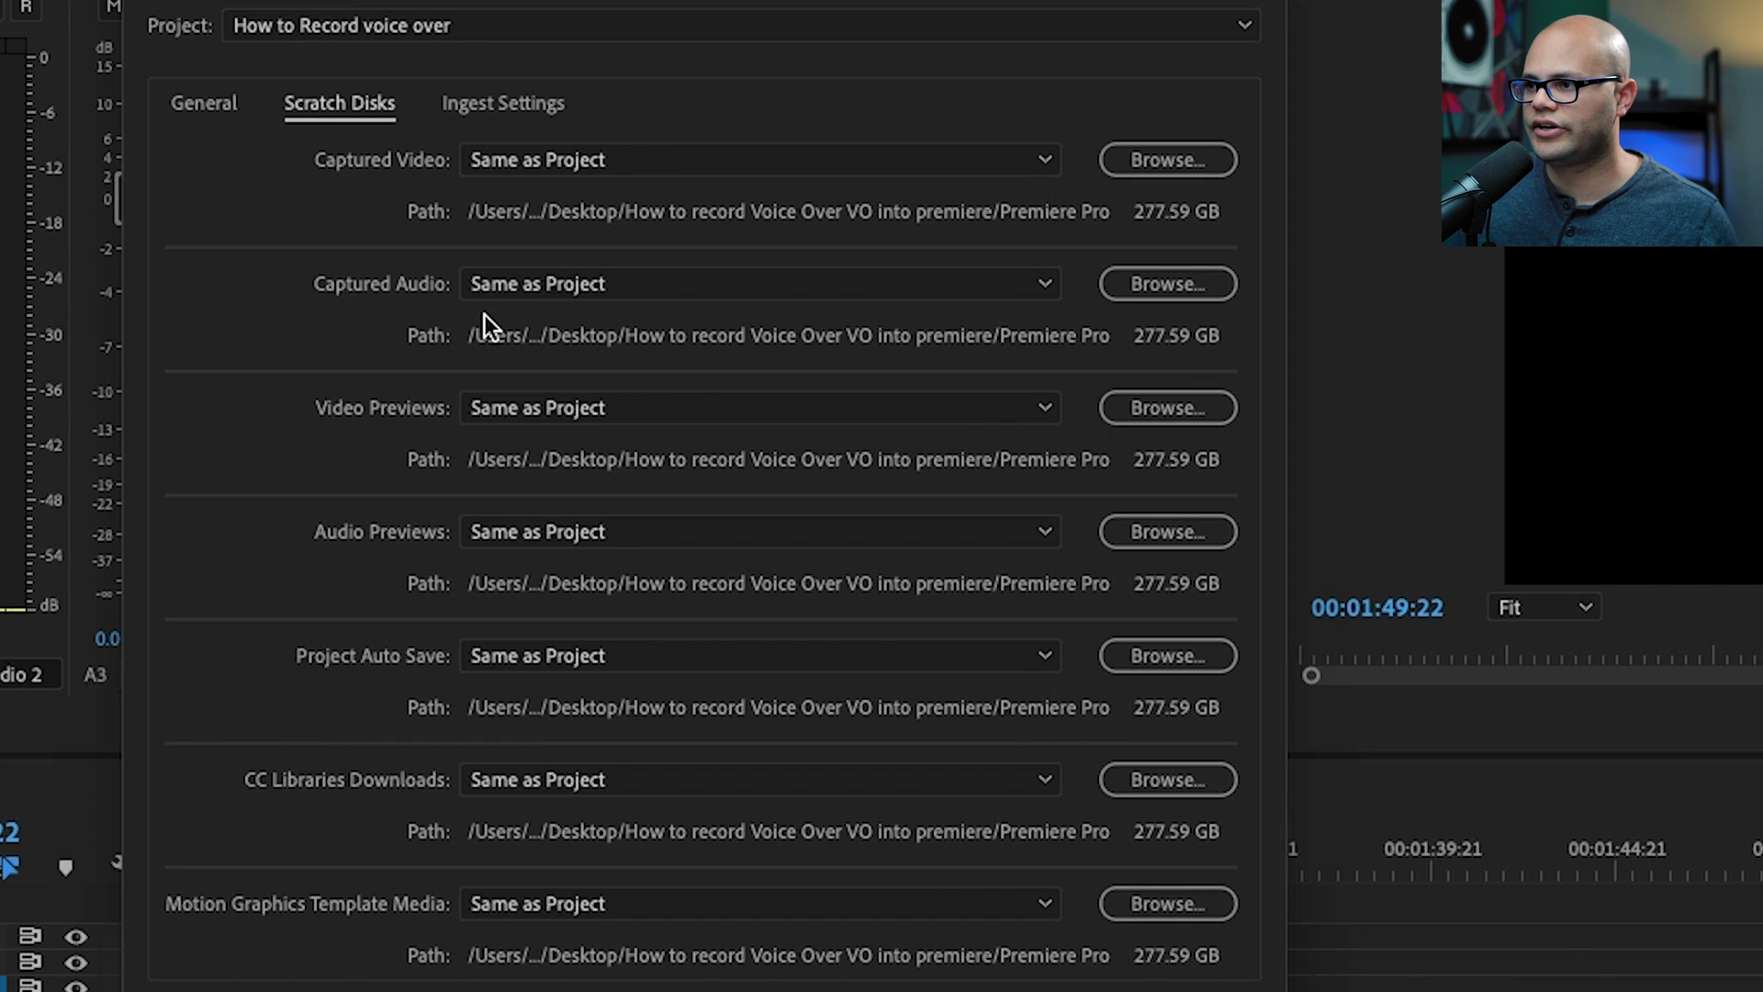
pyautogui.click(499, 283)
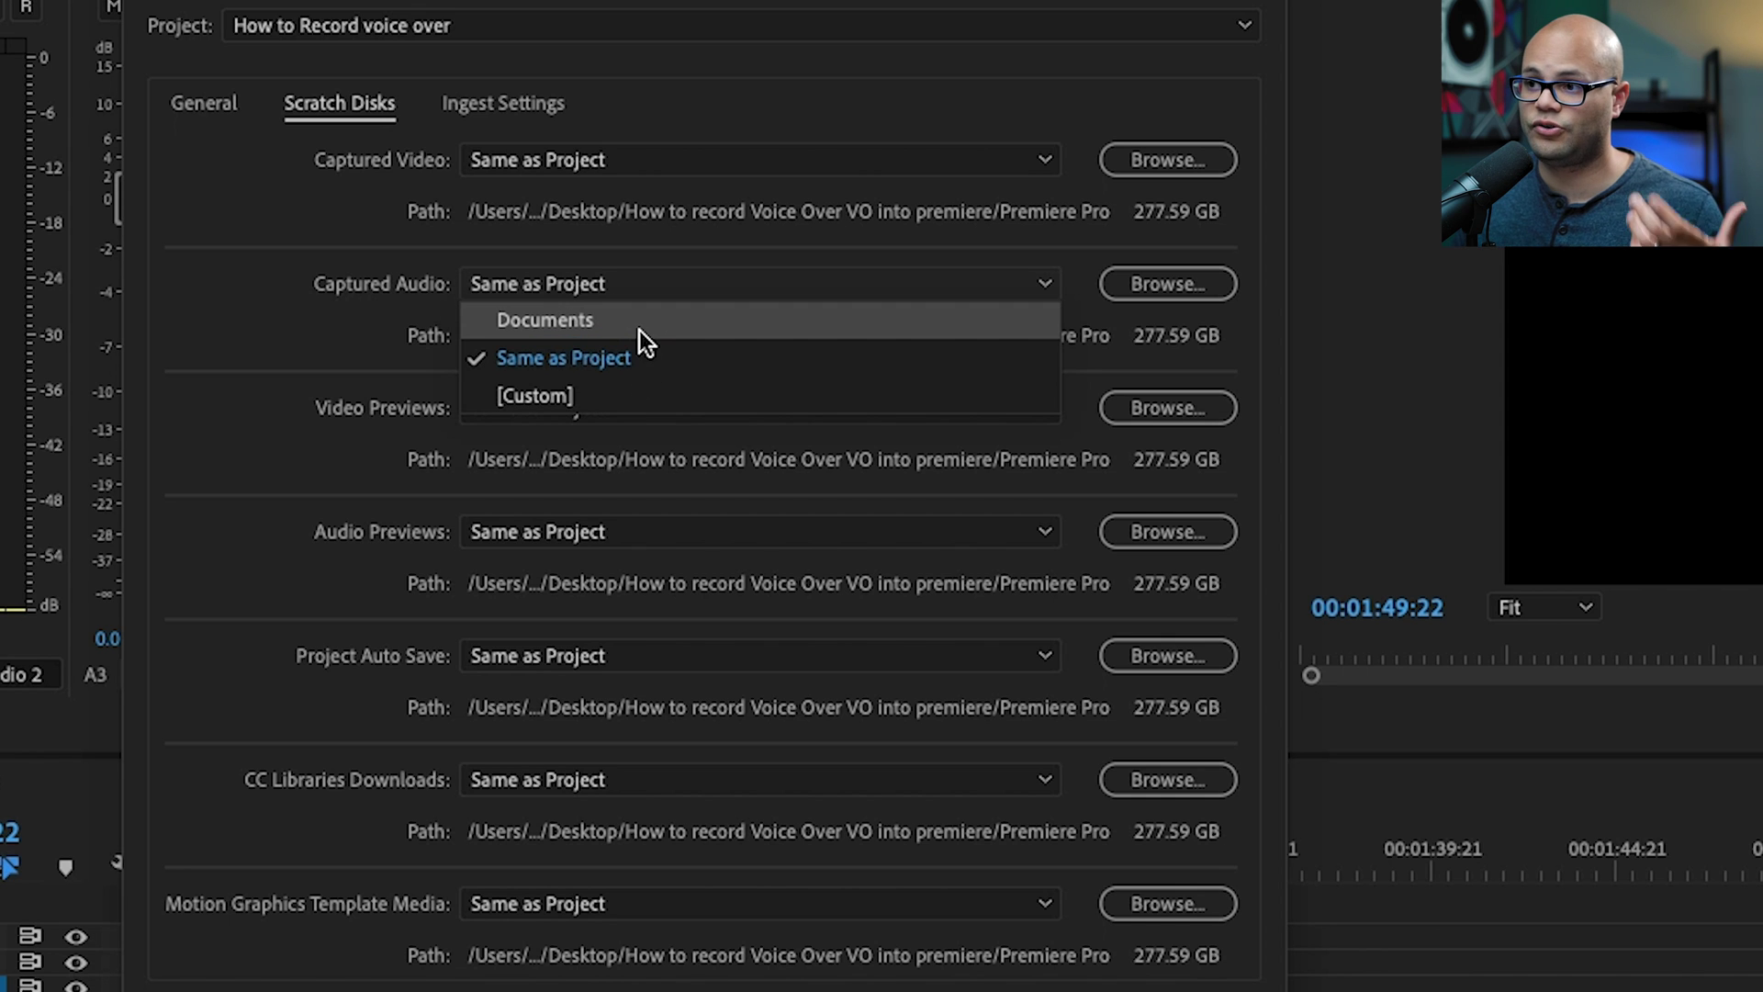
pyautogui.click(323, 349)
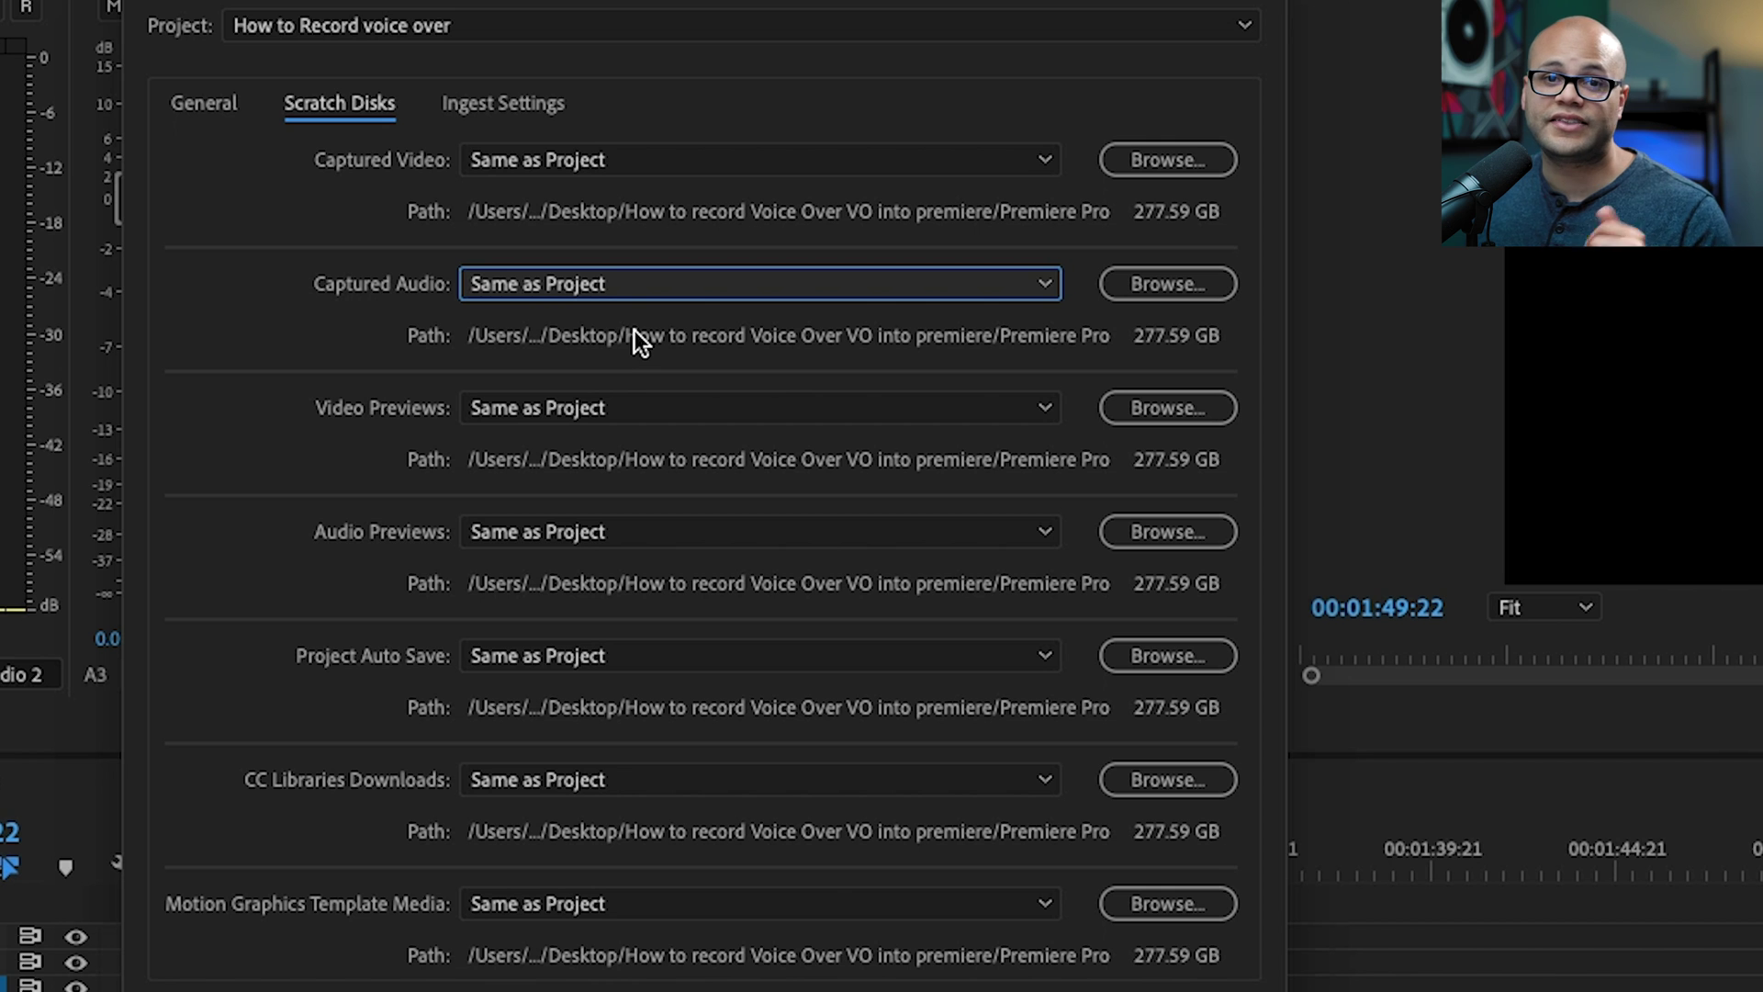